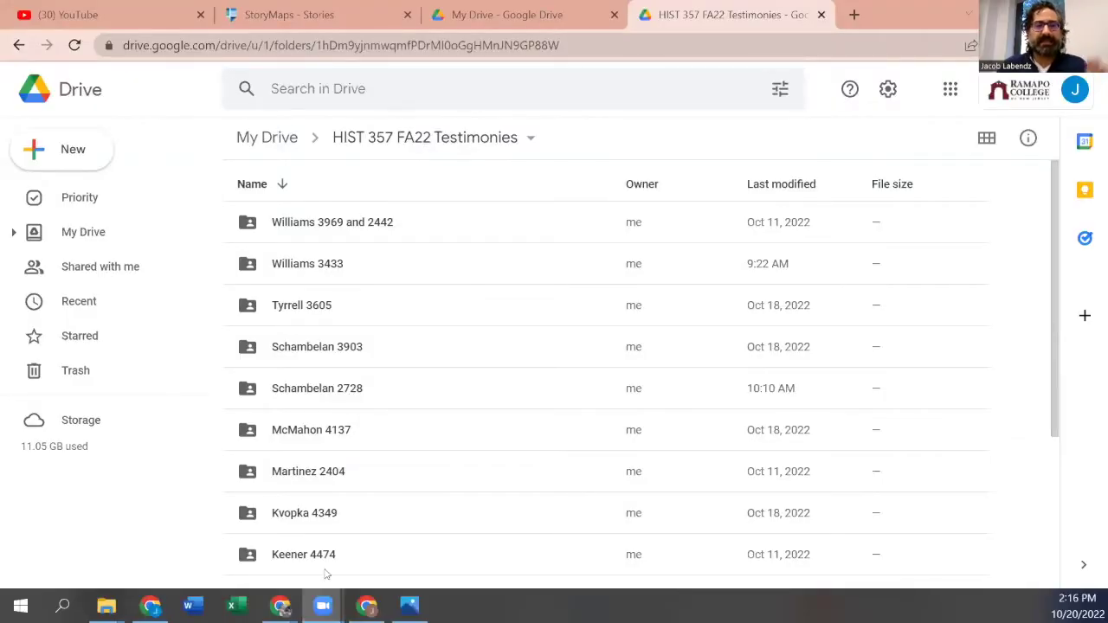
Download mssa_hvt_4474_p1of1.u.mov (475.3 MB) from Keener 4474 despite the virus-scan warning, and show it in its folder
scroll(458, 388, "down", 2)
scroll(465, 364, "up", 2)
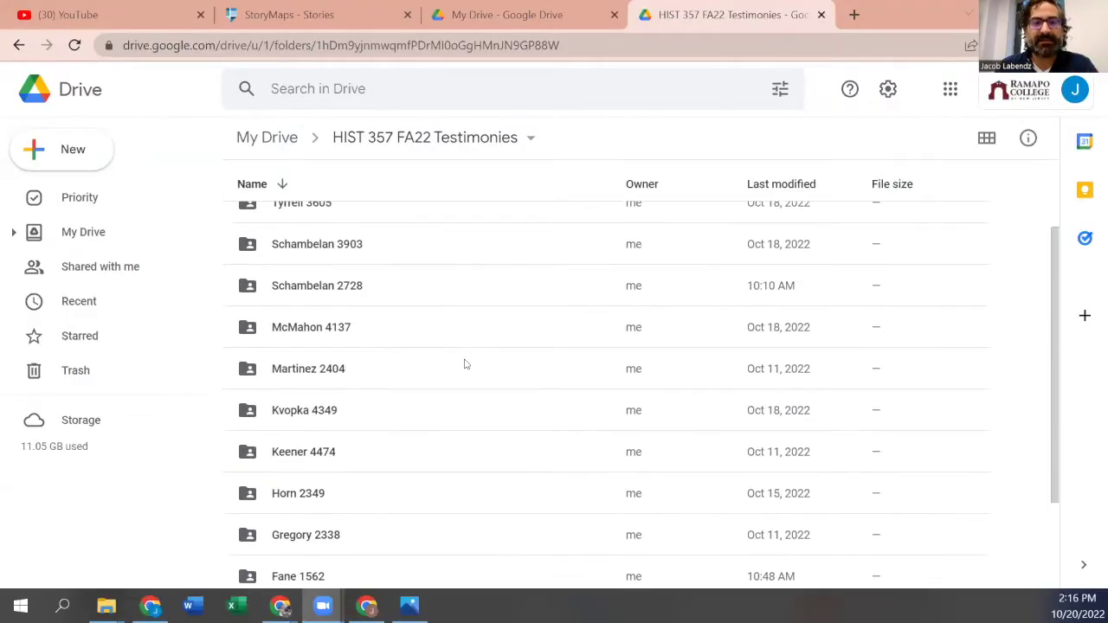
scroll(467, 351, "down", 3)
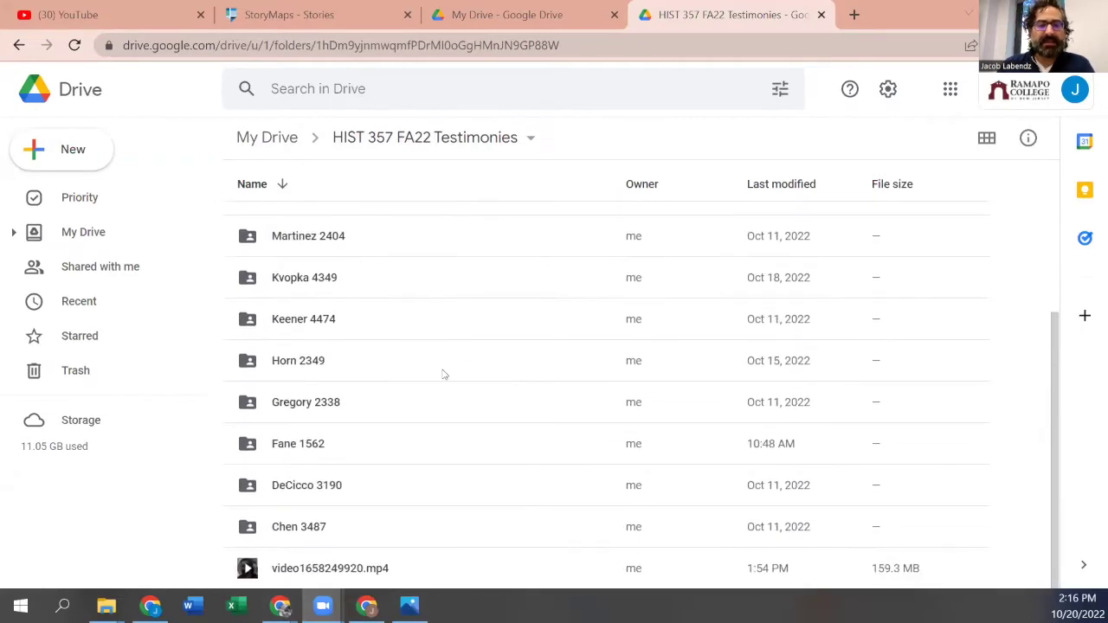
double_click(308, 322)
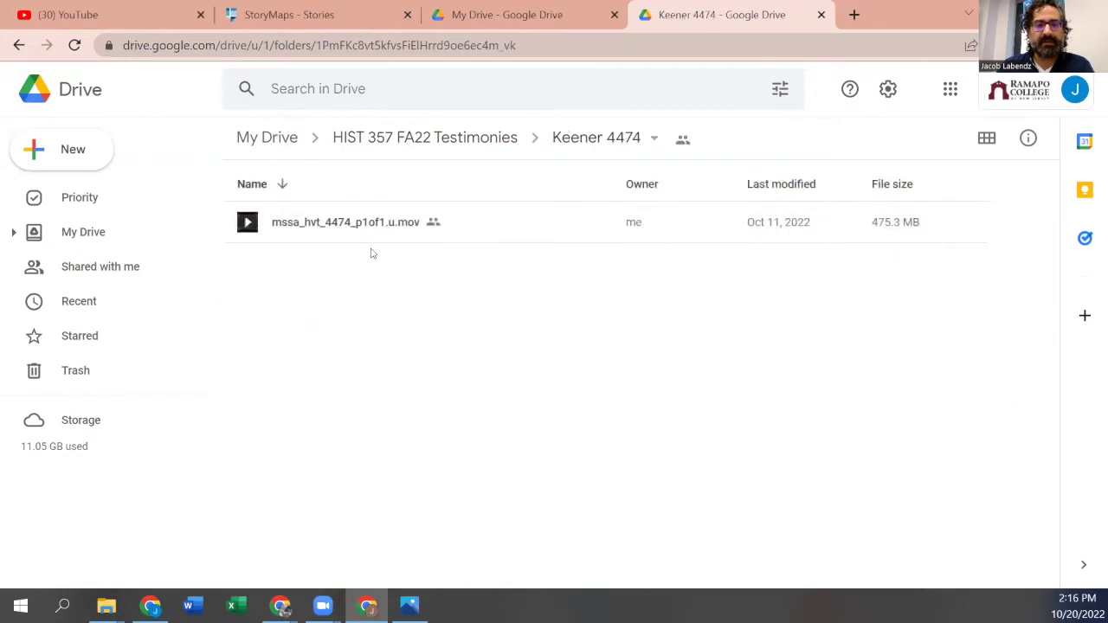
left_click(394, 220)
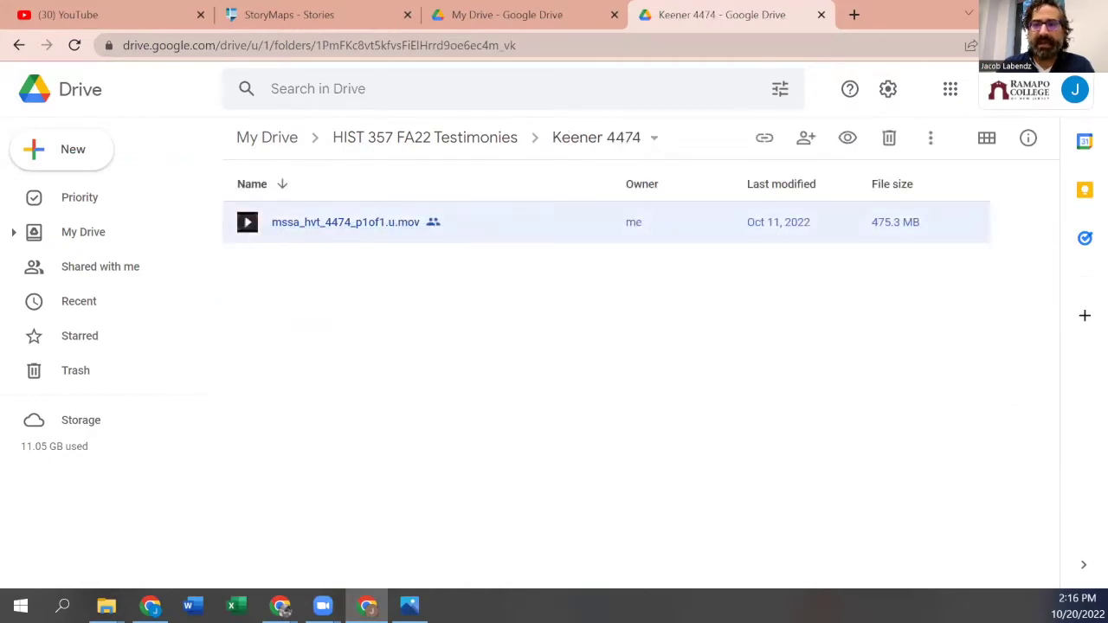
left_click(931, 138)
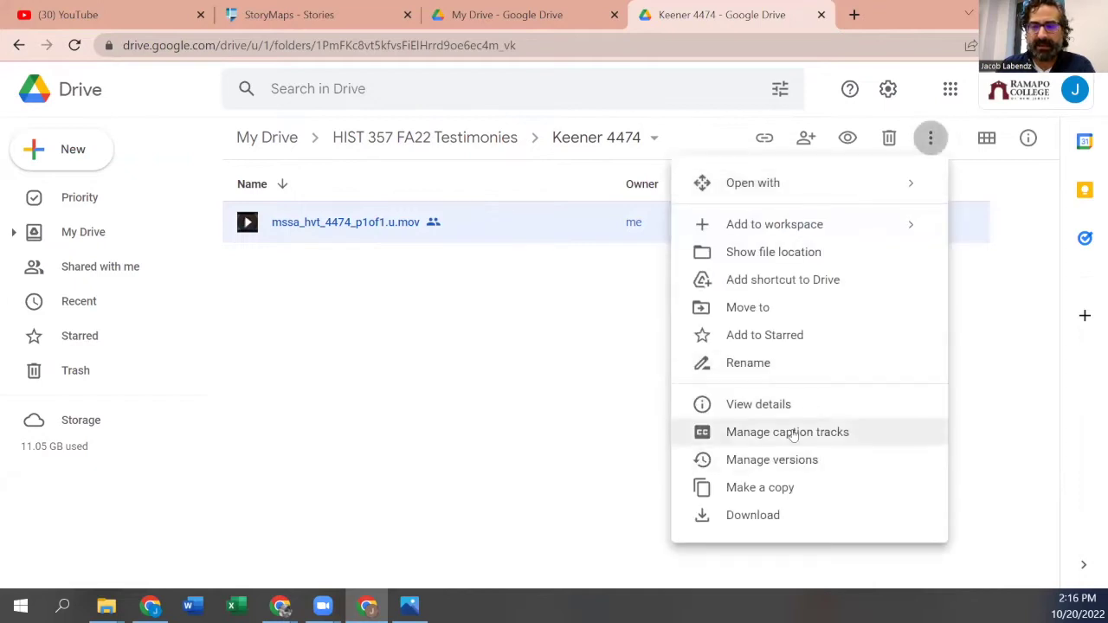
left_click(783, 517)
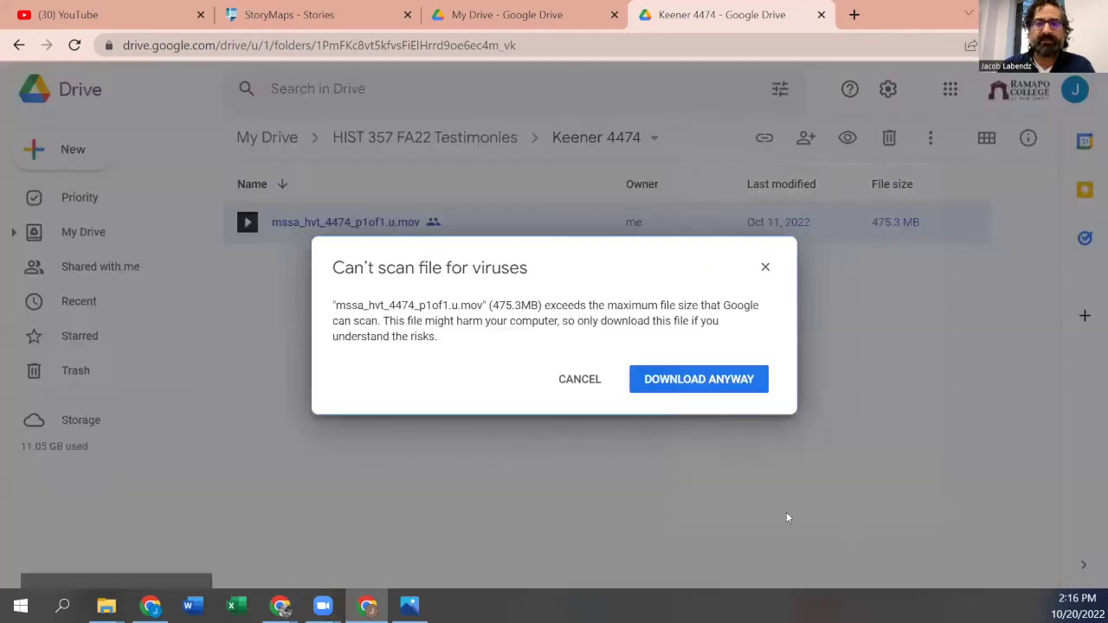
left_click(678, 382)
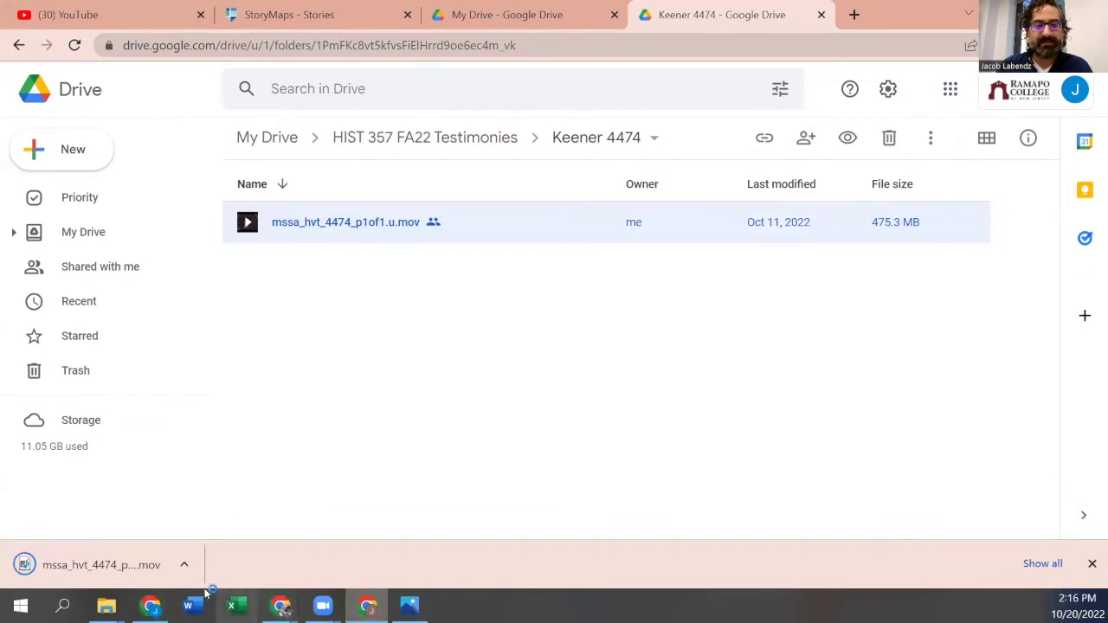
left_click(188, 567)
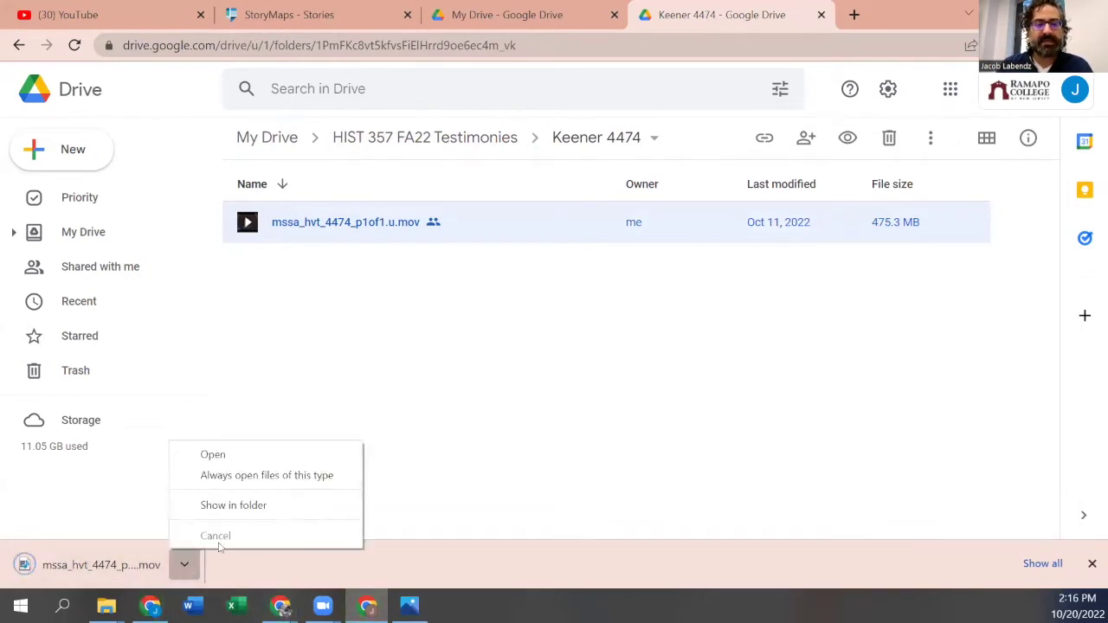
left_click(250, 505)
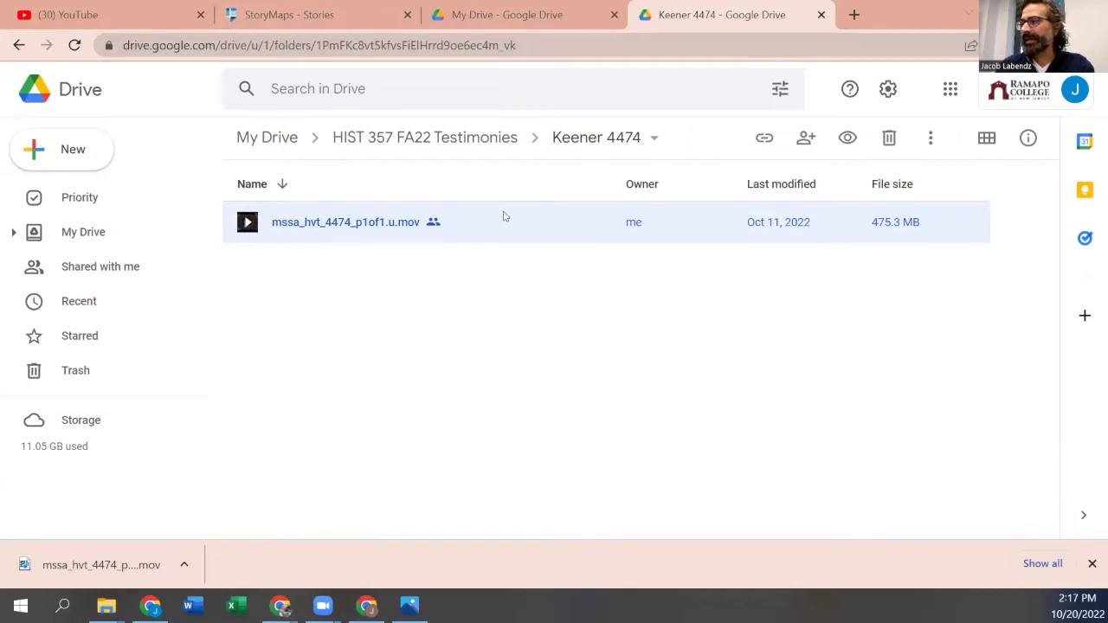
Create a new, empty Photos video project named 'First Clip'
key("alt+Tab")
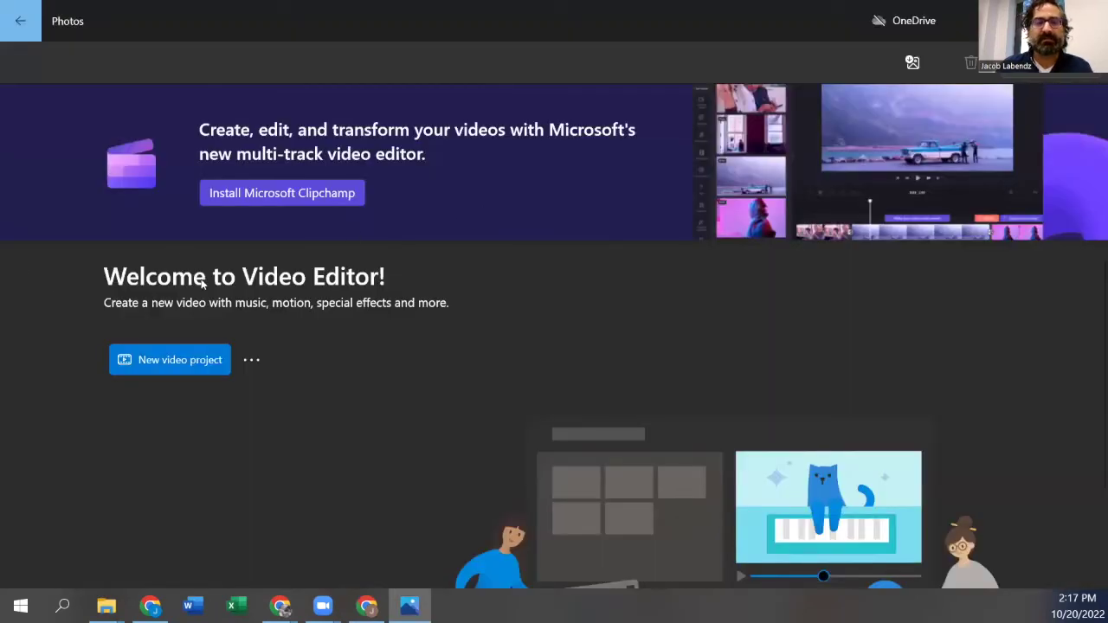
left_click(182, 348)
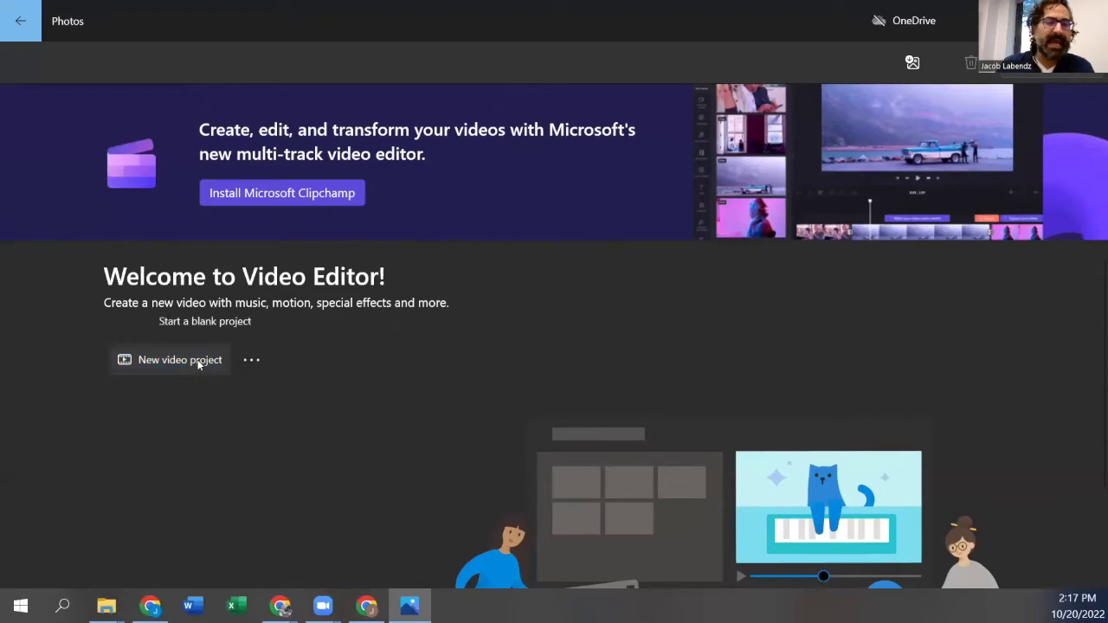
left_click(199, 362)
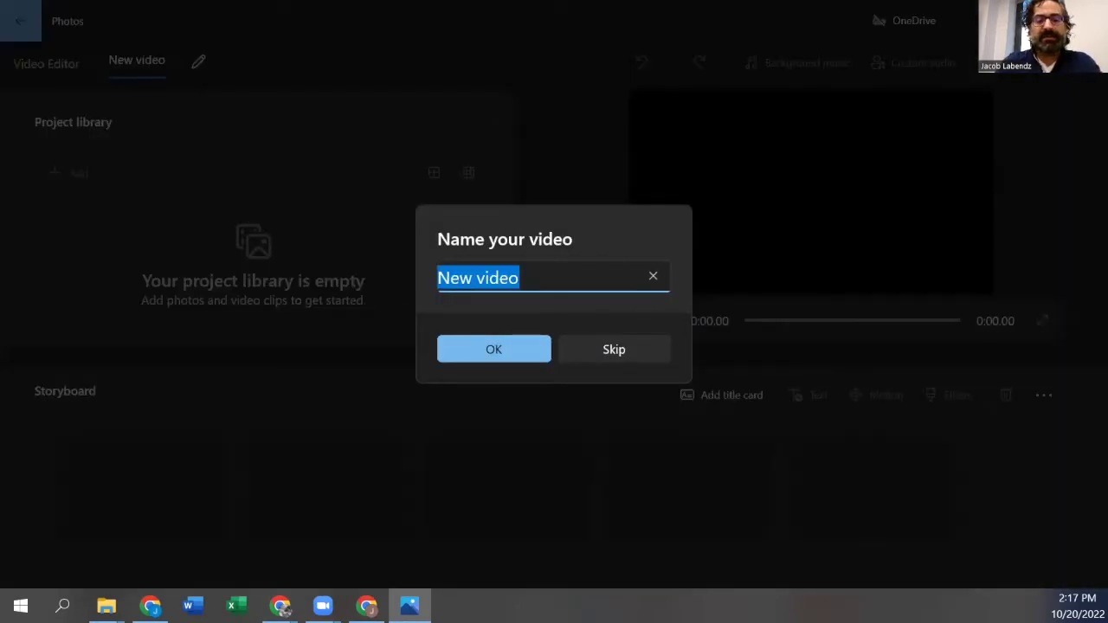
type("First Clip")
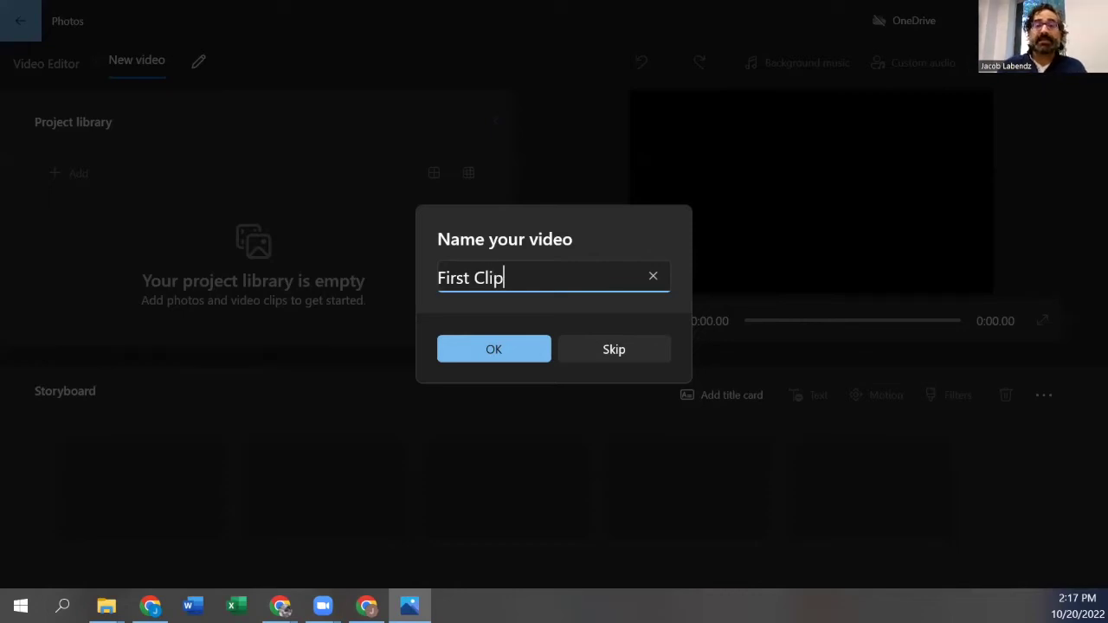
left_click(517, 347)
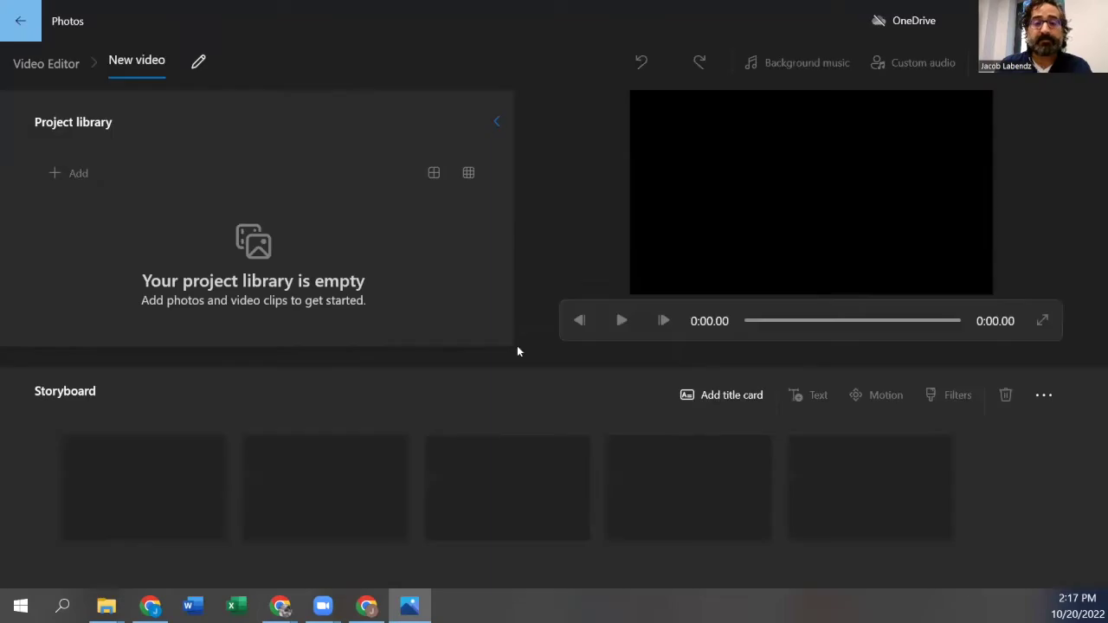
Import the downloaded testimony .mov from Downloads and place it on the First Clip storyboard
left_click(81, 179)
left_click(96, 219)
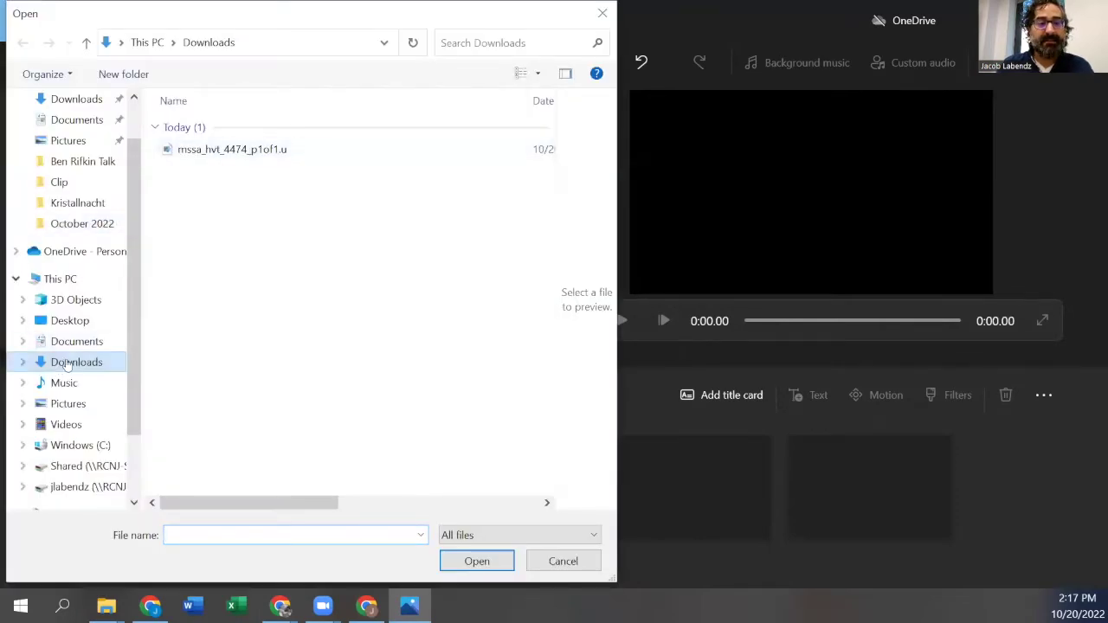
double_click(256, 151)
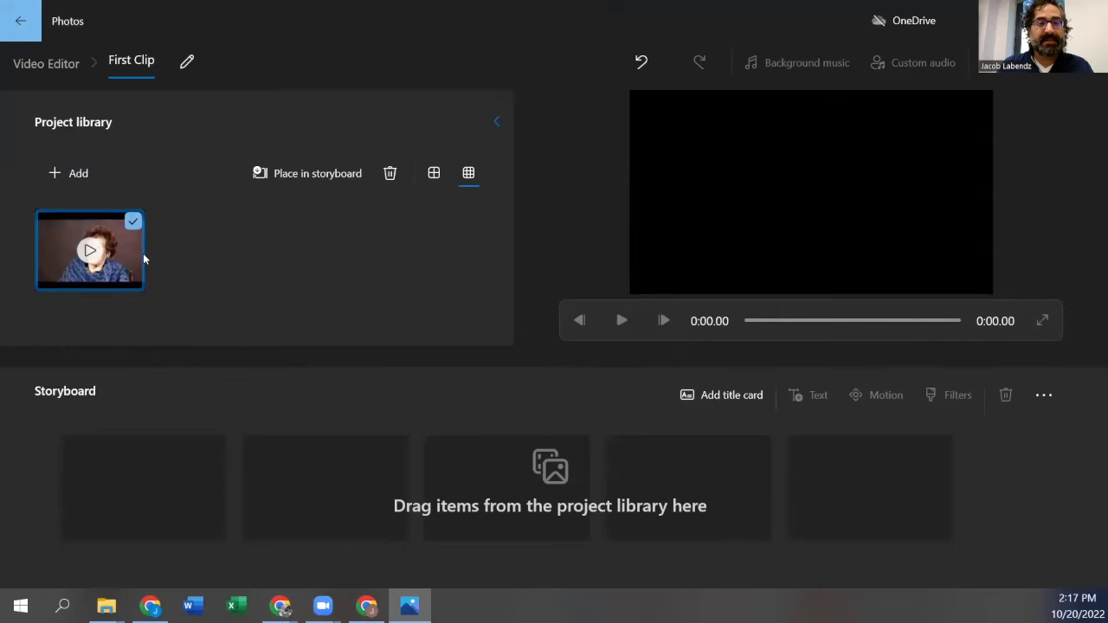
left_click_drag(129, 264, 157, 495)
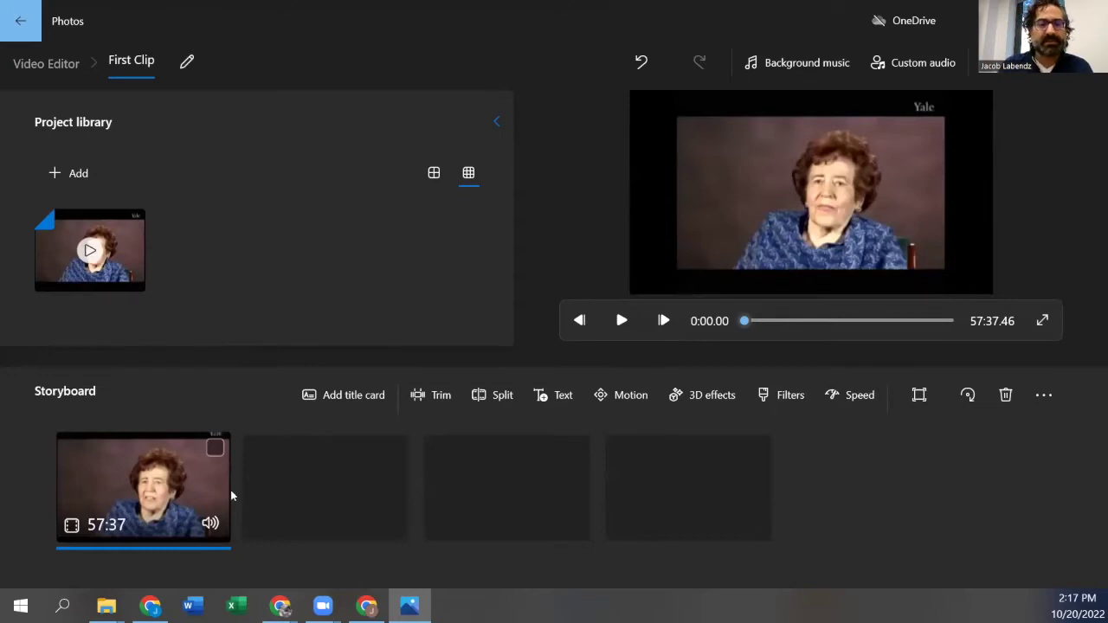
right_click(176, 494)
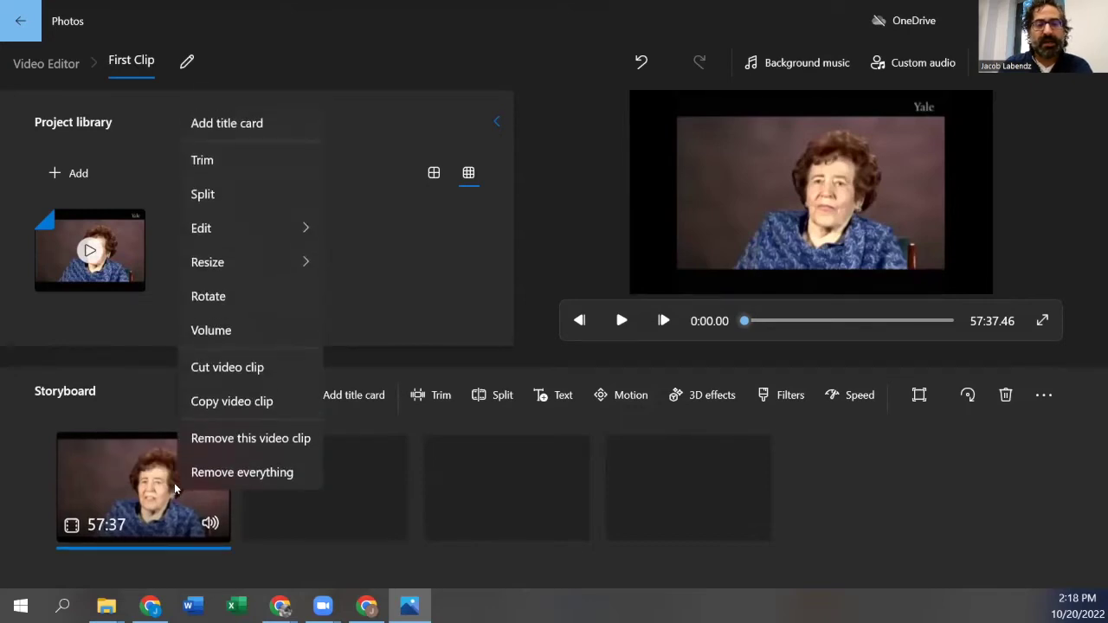
Trim the testimony clip to run from 12:04.90 to 14:45.60, previewing the result
left_click(236, 161)
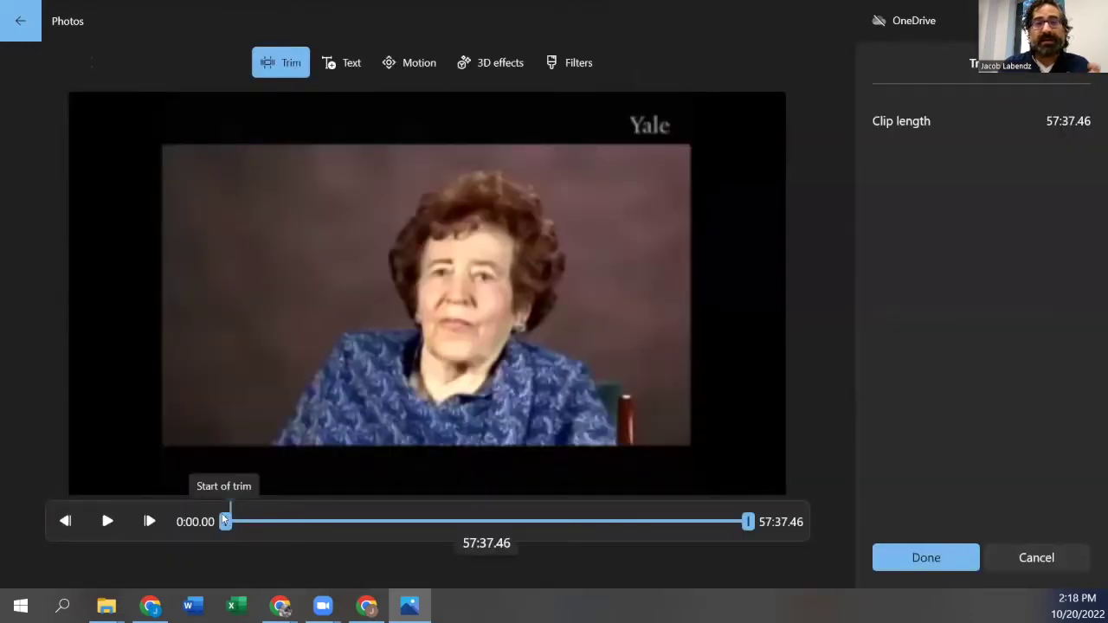
left_click_drag(224, 520, 311, 526)
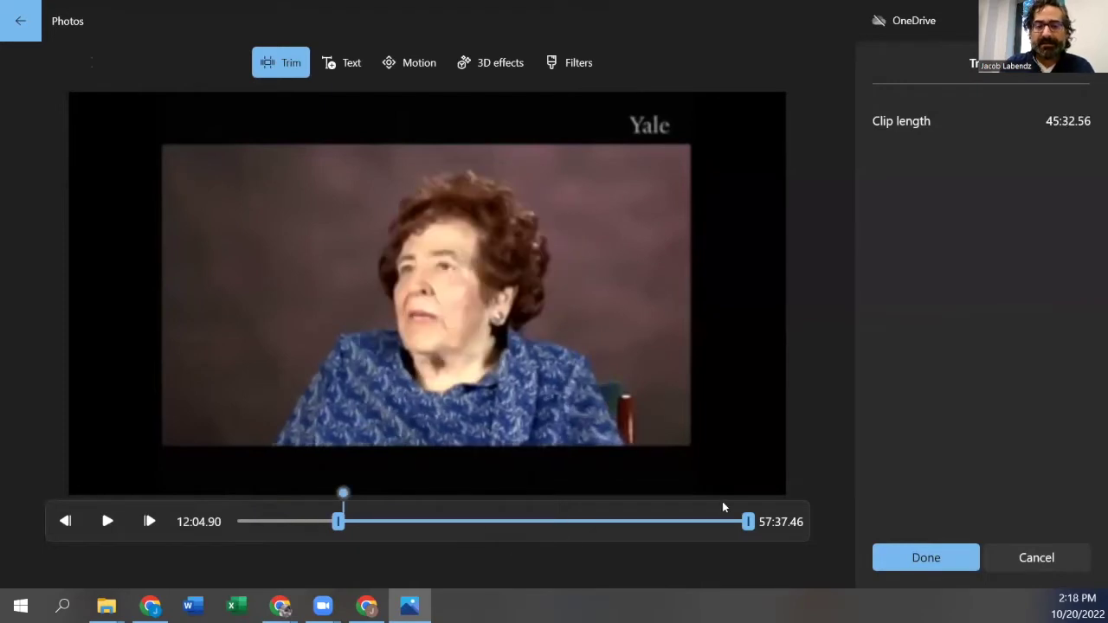
left_click_drag(748, 522, 378, 532)
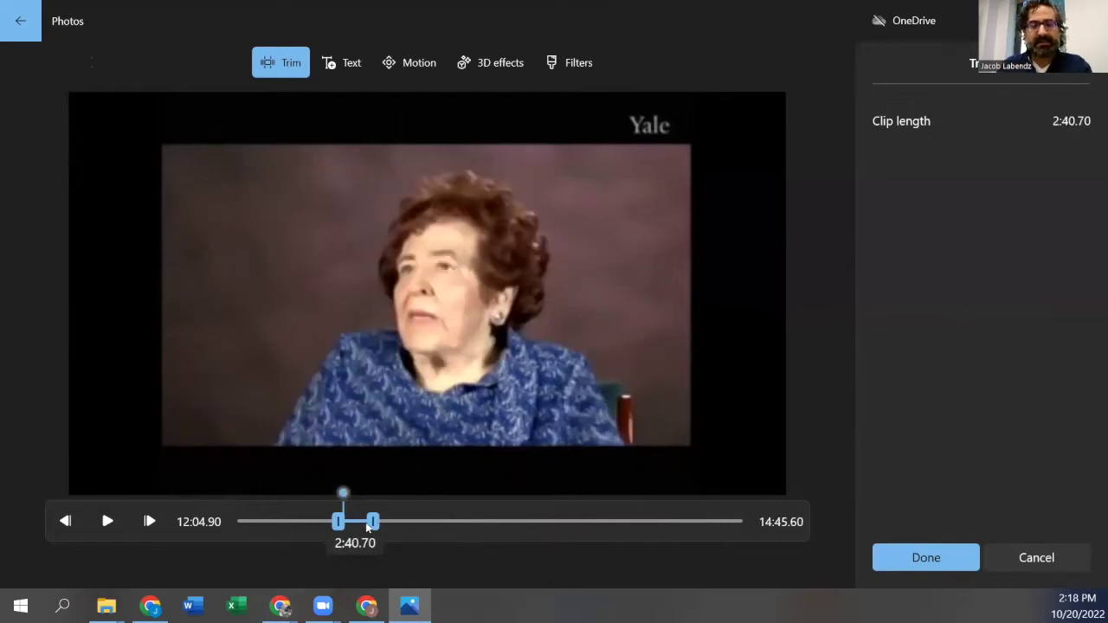
left_click(110, 522)
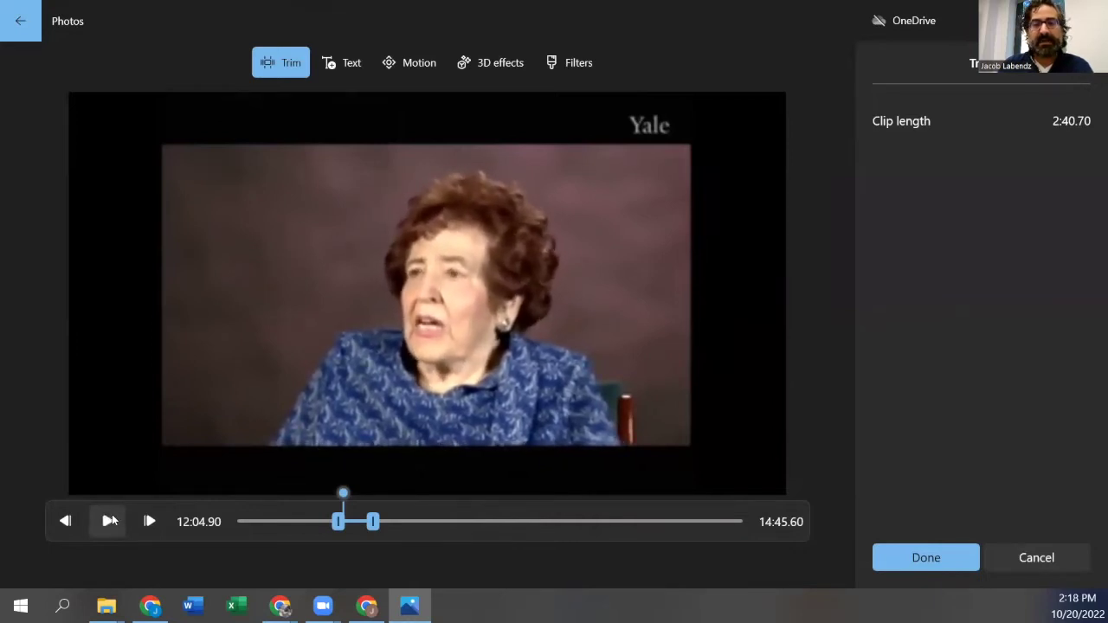
left_click(110, 521)
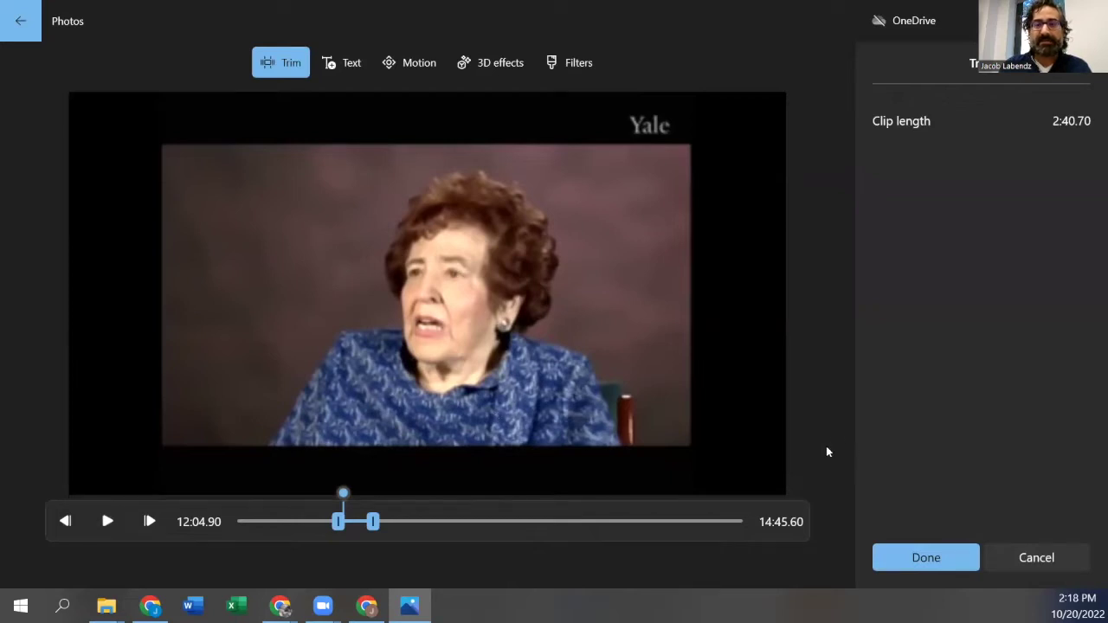
left_click(925, 563)
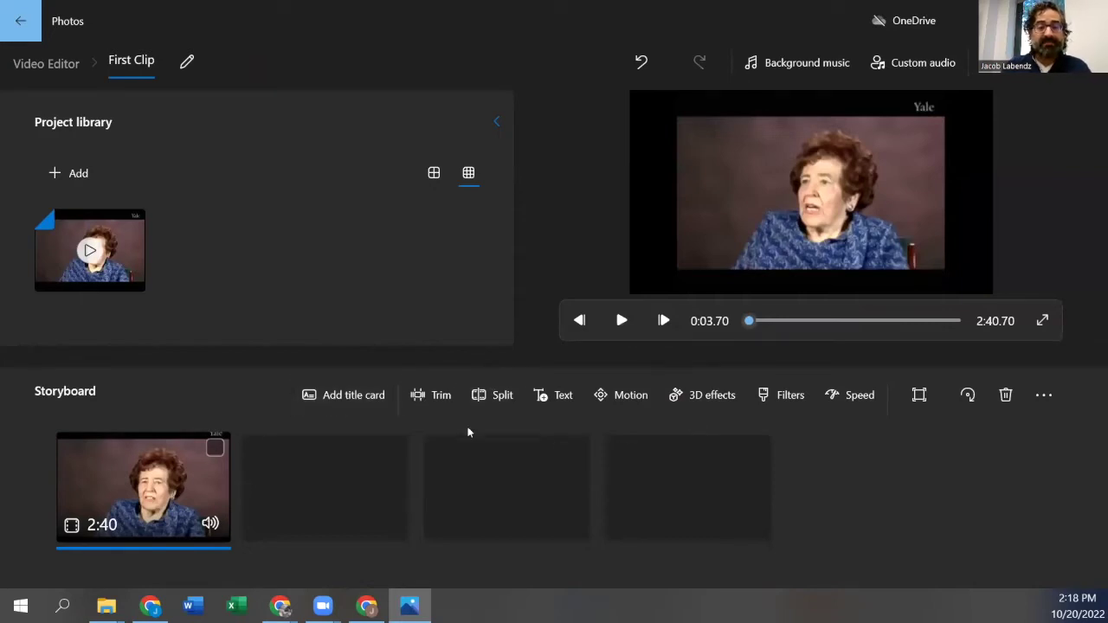
Add one 3-second title card before the clip, removing the accidentally added second card
left_click(362, 400)
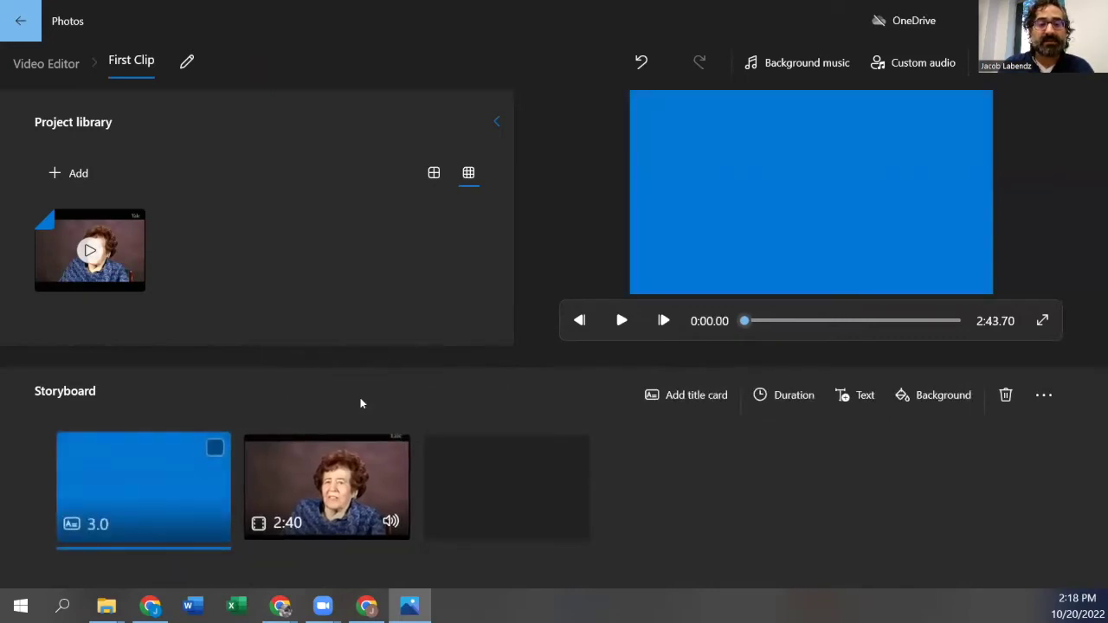
right_click(191, 473)
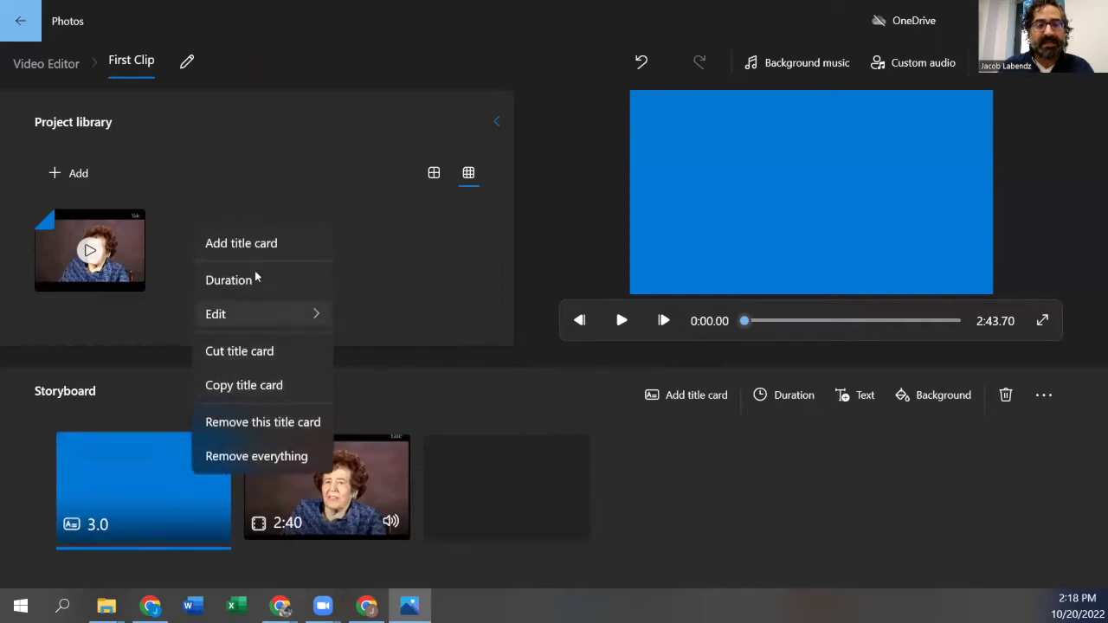
left_click(265, 244)
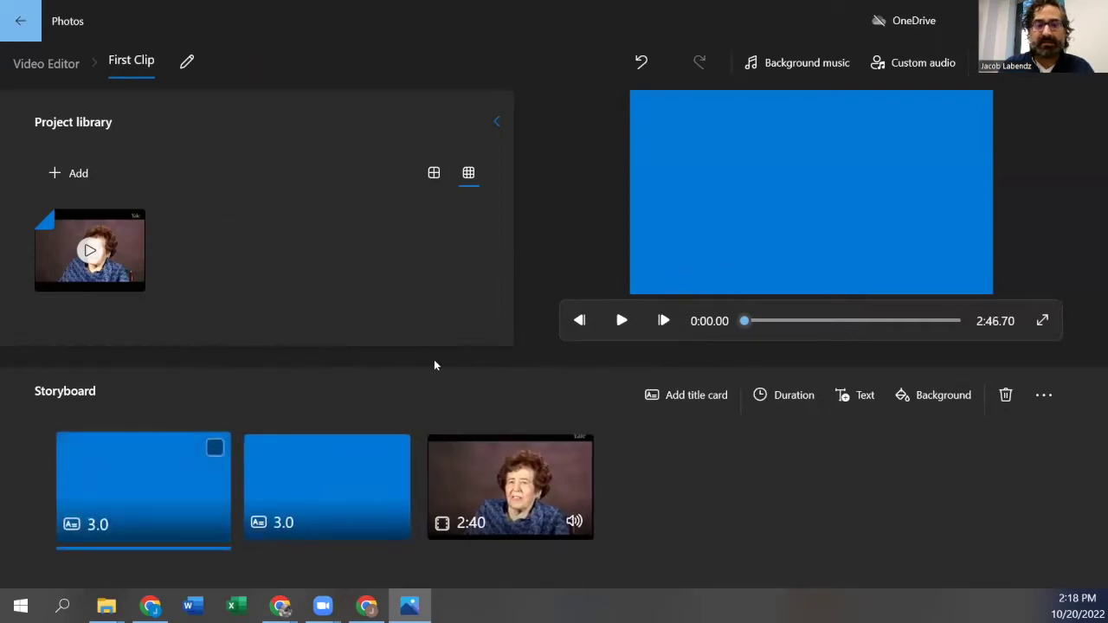
right_click(204, 474)
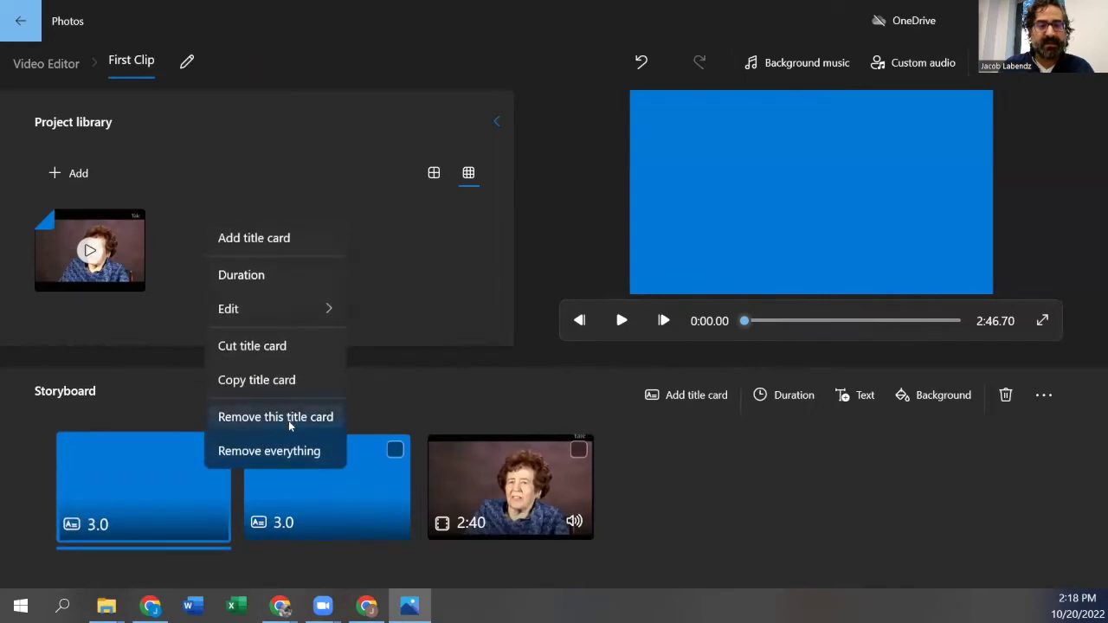
left_click(288, 419)
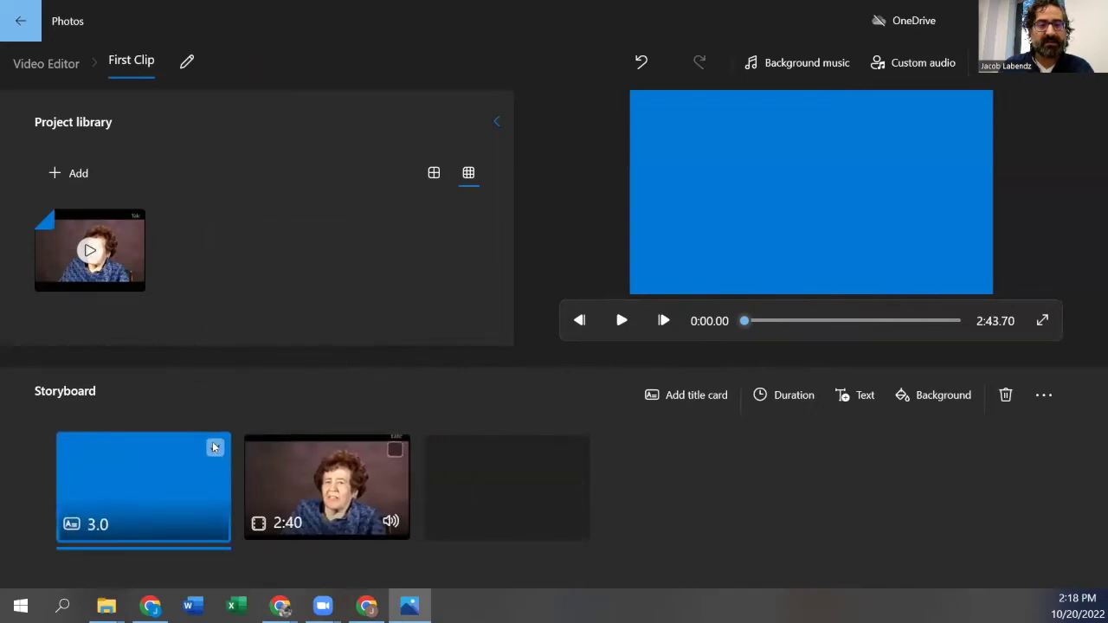
right_click(214, 446)
Give the title card the CLASSIC text style and the text 'Name + Kristallnacht'
mouse_move(289, 289)
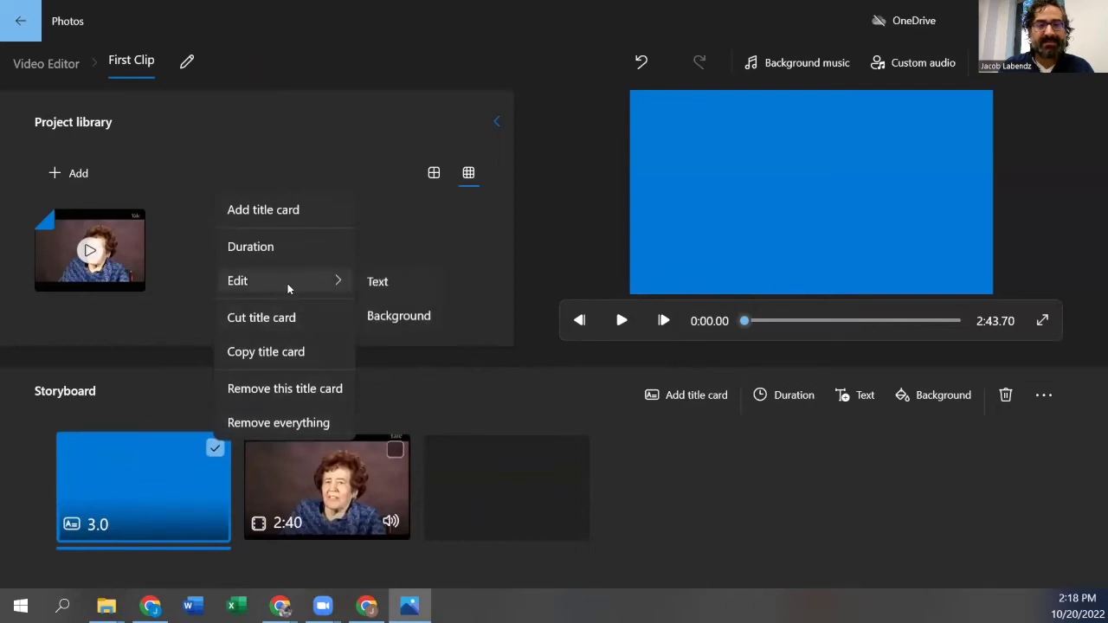
left_click(383, 284)
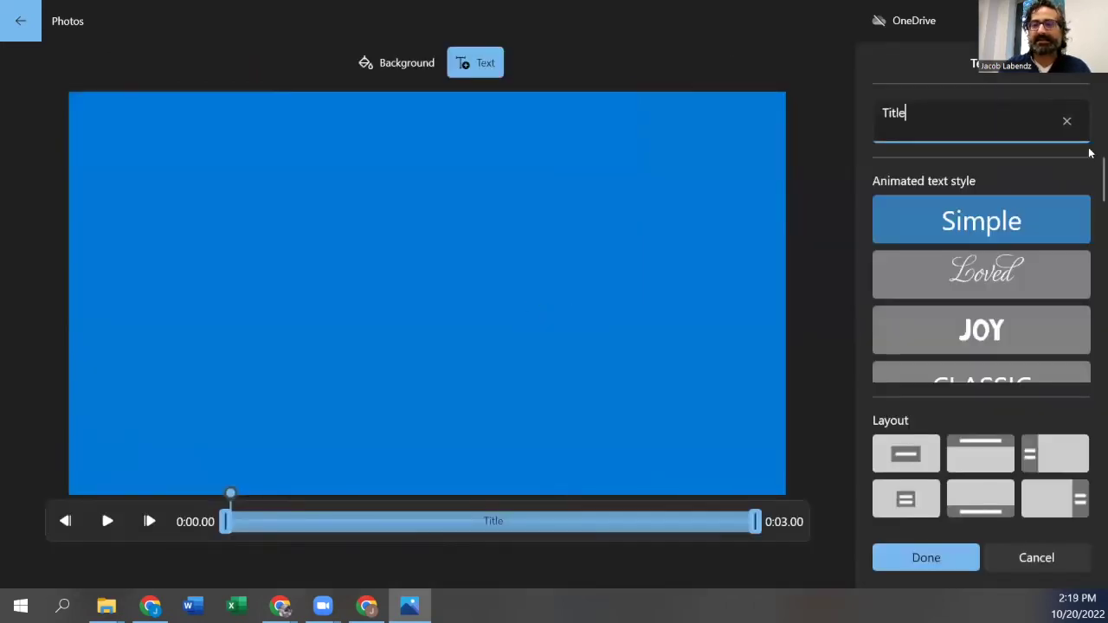
scroll(1065, 285, "down", 1)
left_click(976, 322)
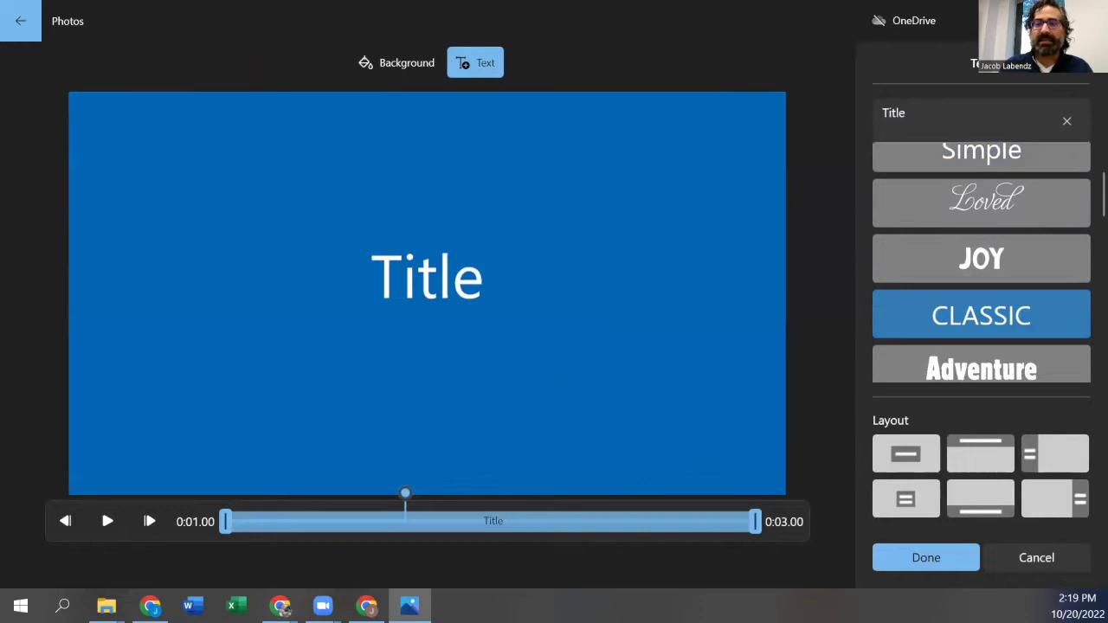
double_click(888, 112)
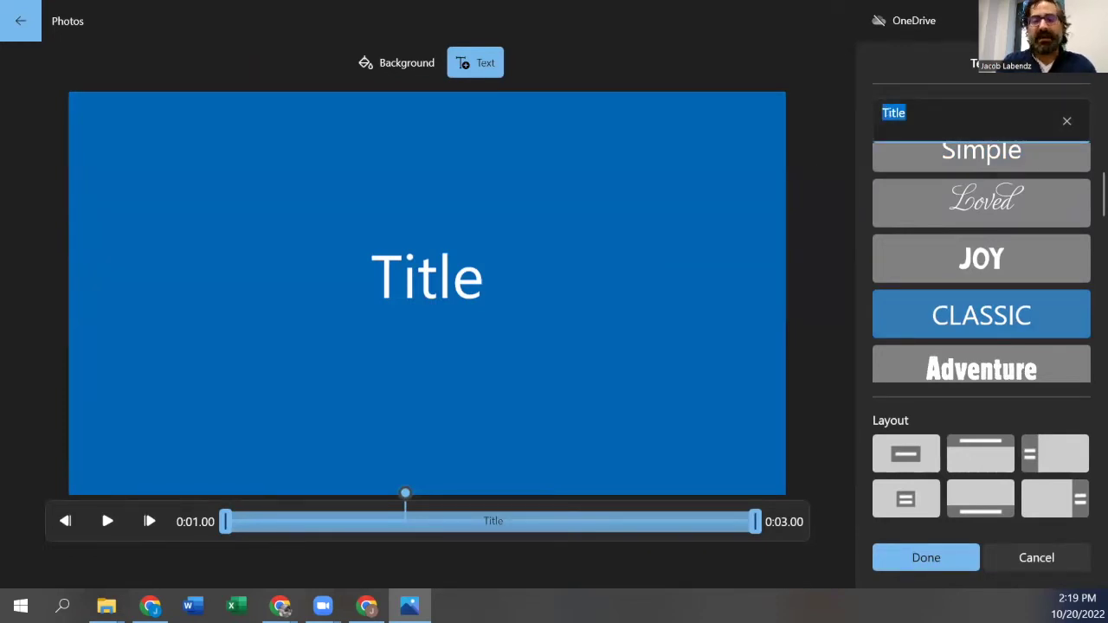
type("Name")
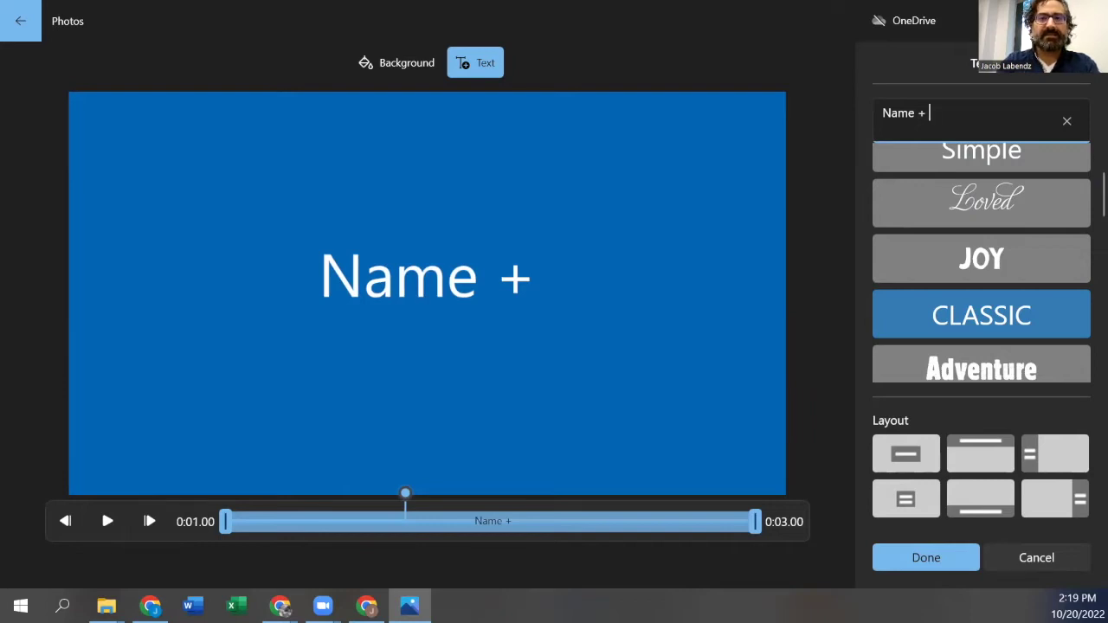
type("+ Kristallna")
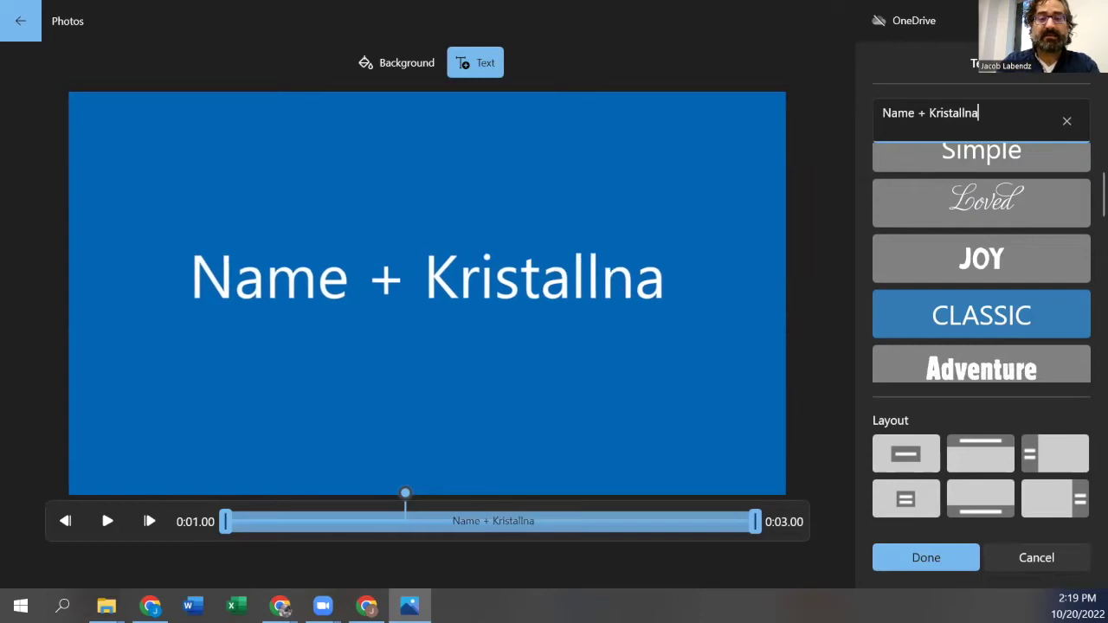
type("cht")
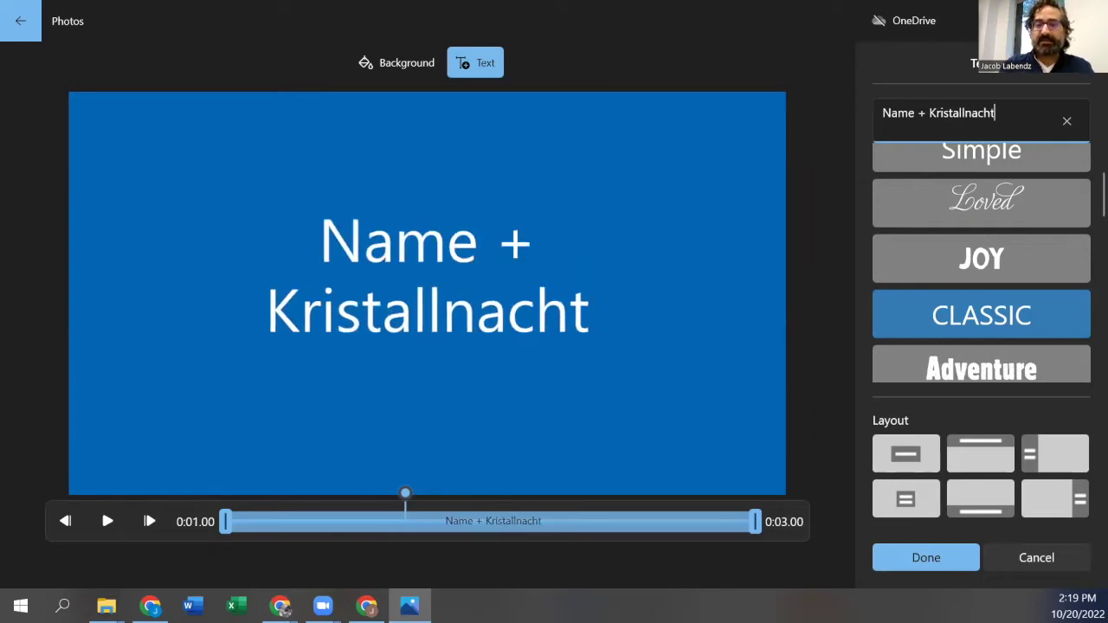
left_click(880, 545)
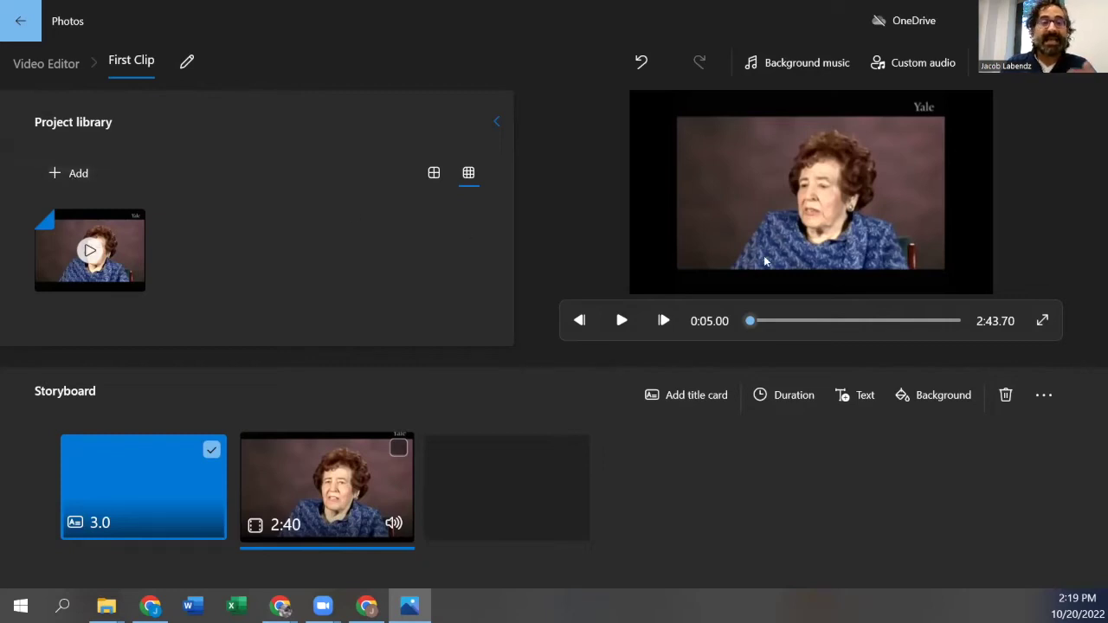
left_click_drag(90, 251, 69, 269)
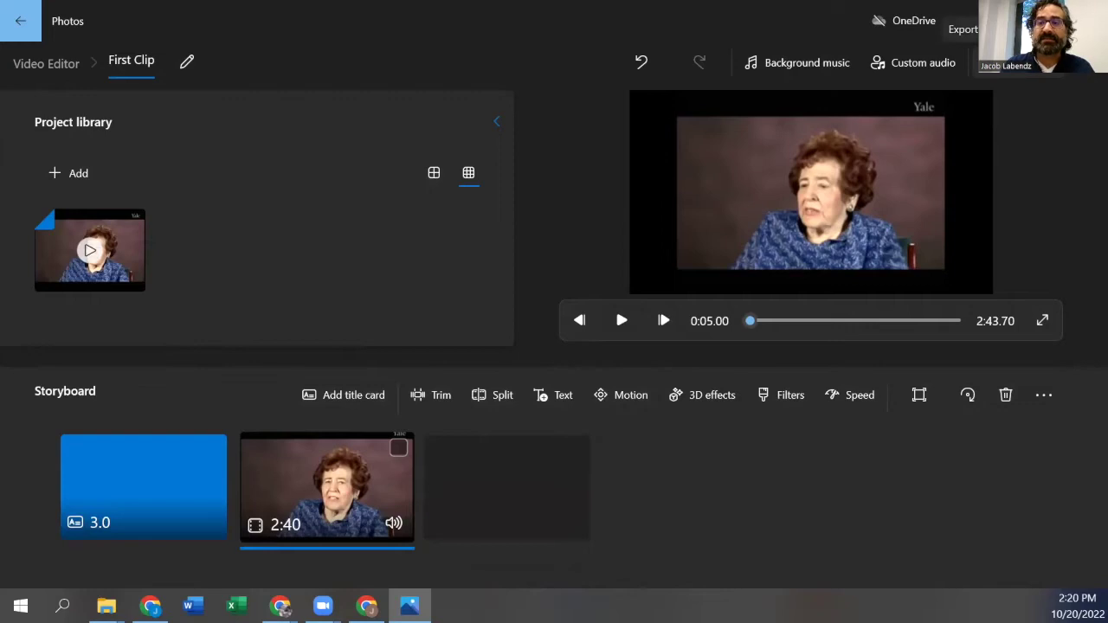
Start exporting the video at Medium 720p quality
left_click(963, 29)
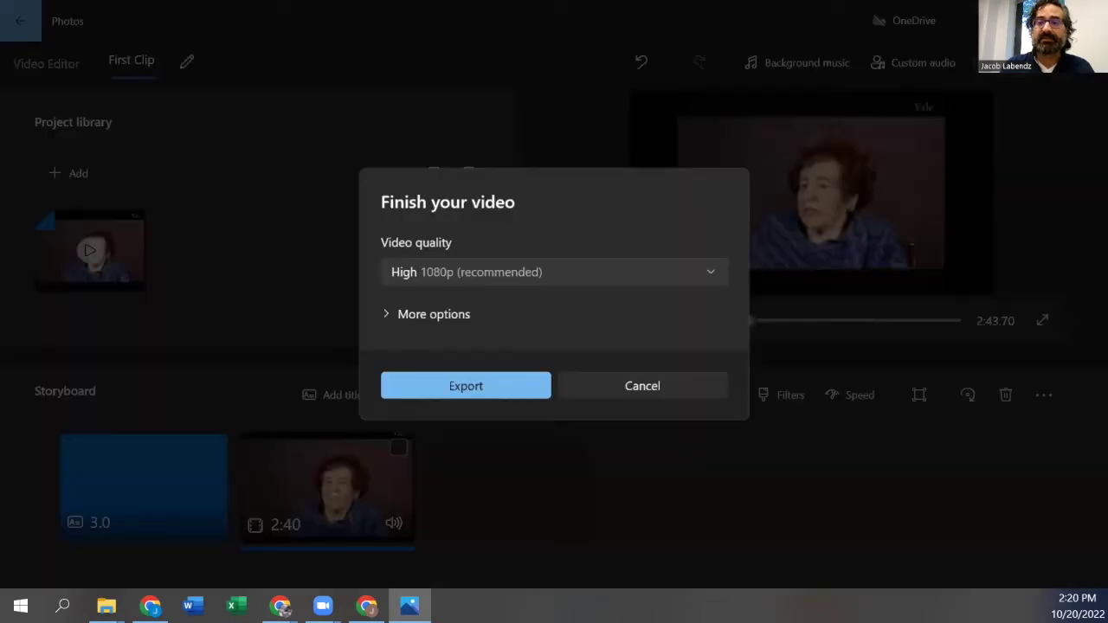
left_click(510, 266)
left_click(518, 305)
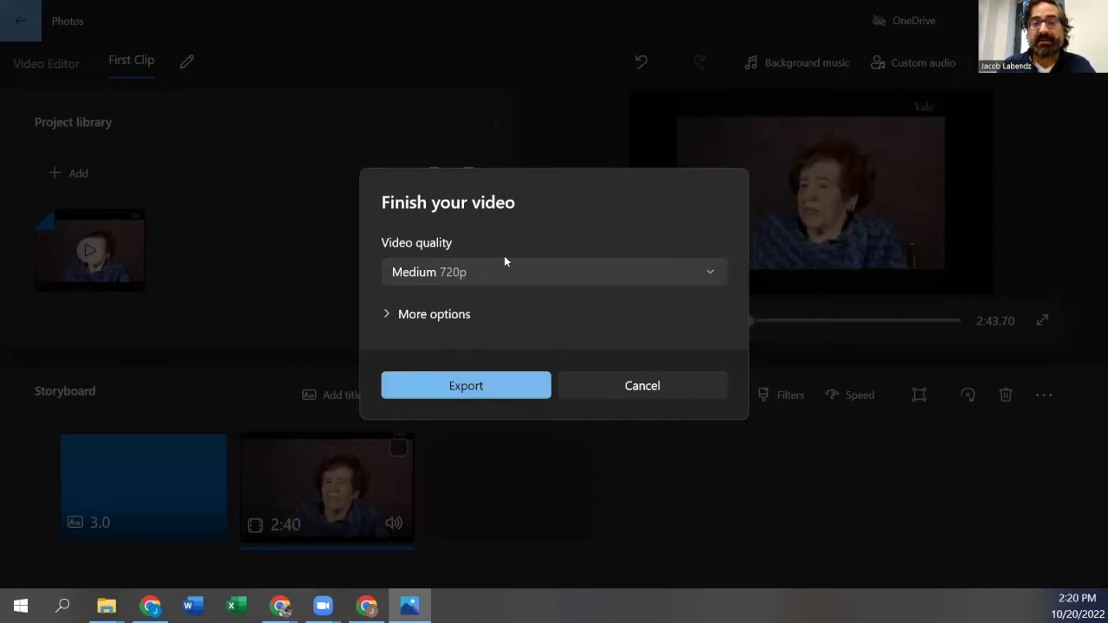
left_click(465, 387)
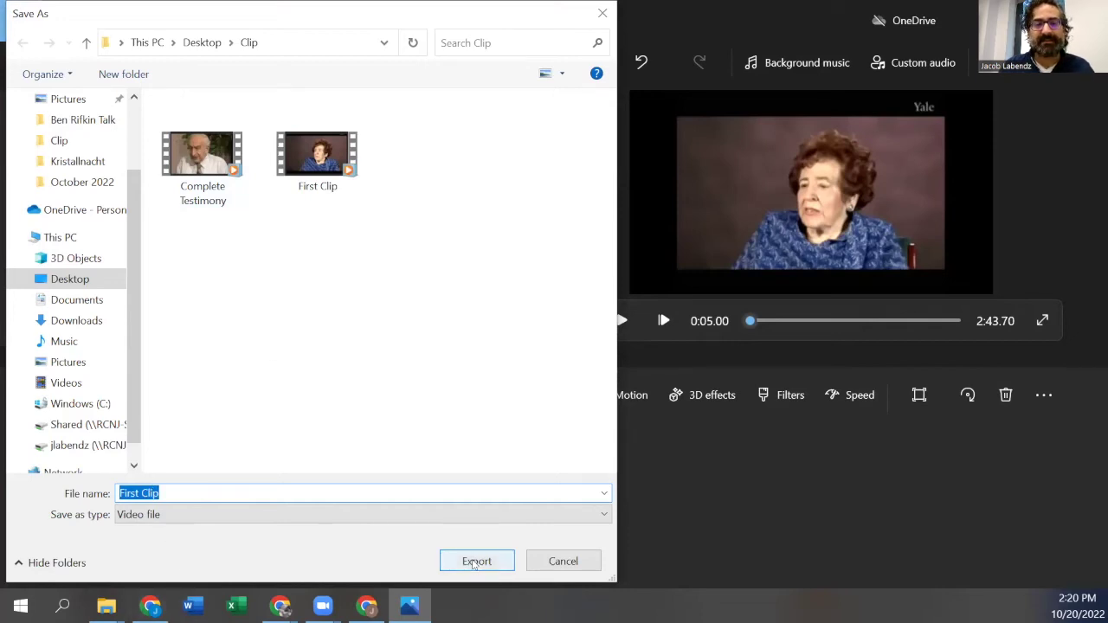
Save the video as First Clip in the Clip folder, overwriting the existing First Clip.mp4
left_click(475, 562)
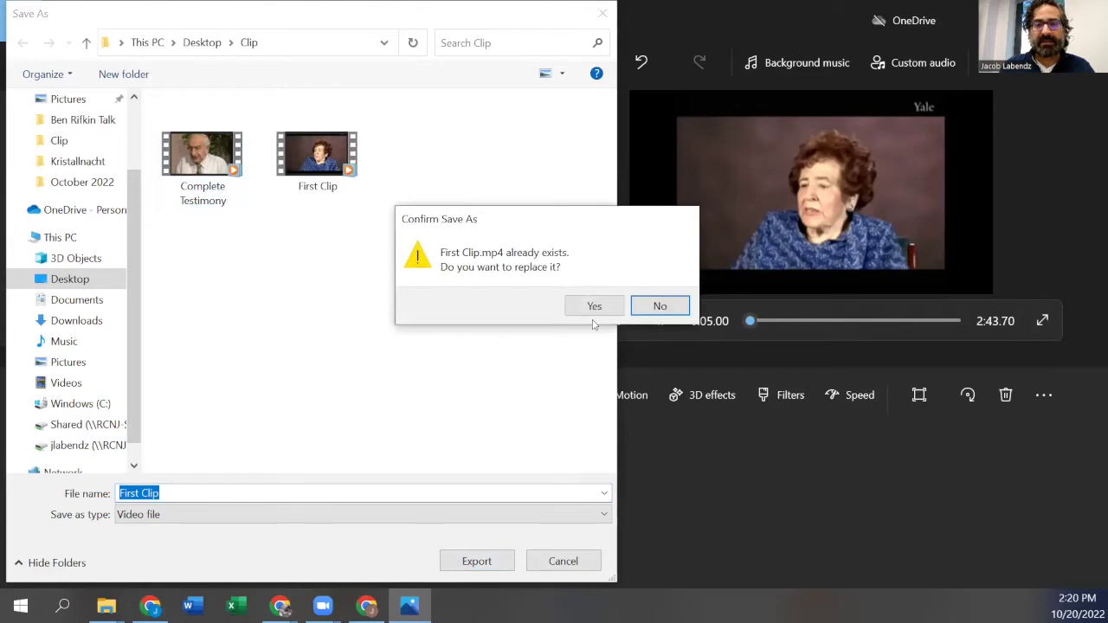
left_click(595, 306)
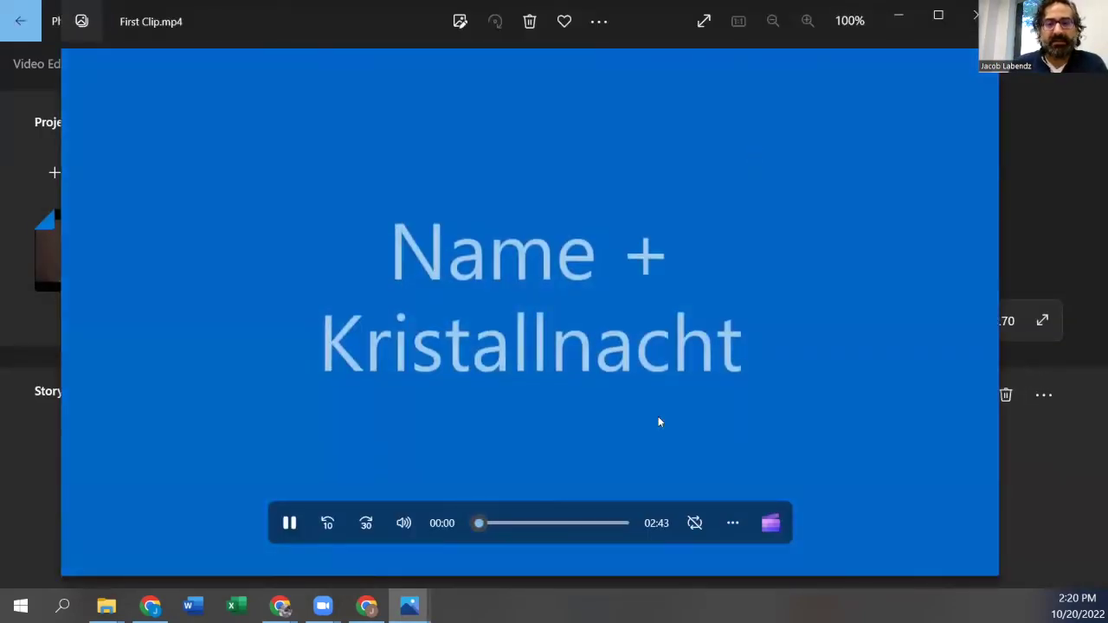
Skim and pause the exported First Clip.mp4, then close the player and Photos
left_click(506, 523)
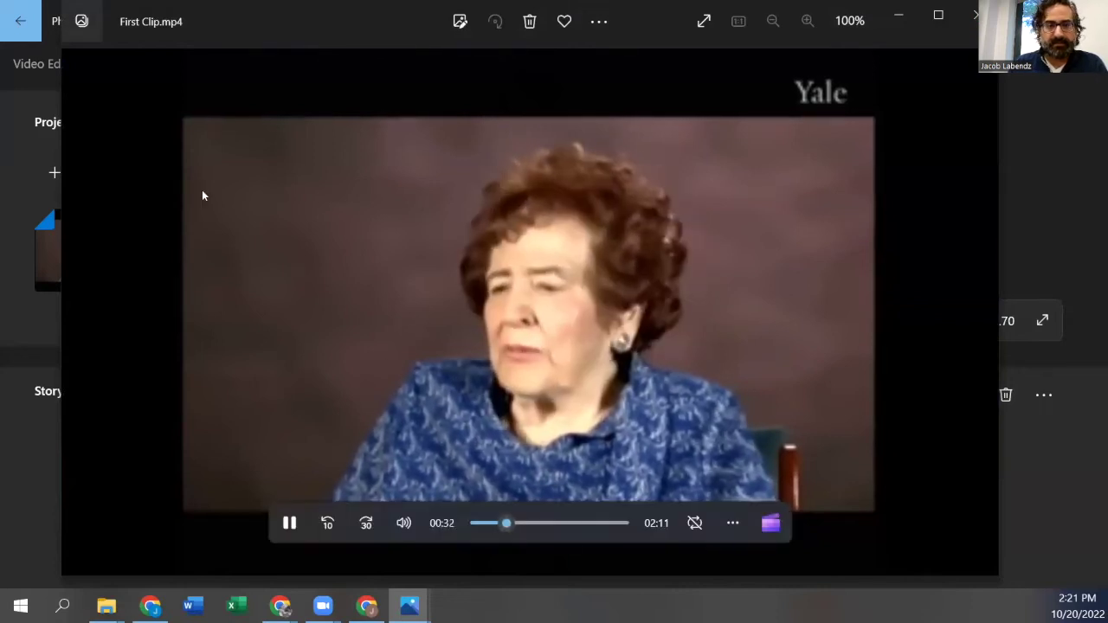
left_click(786, 297)
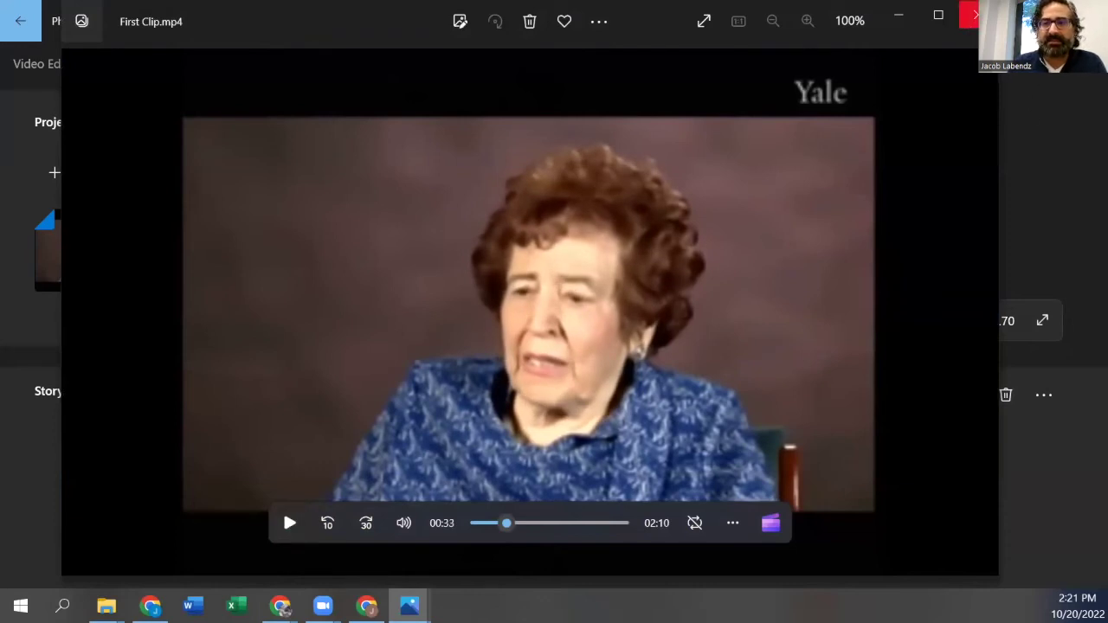
left_click(968, 15)
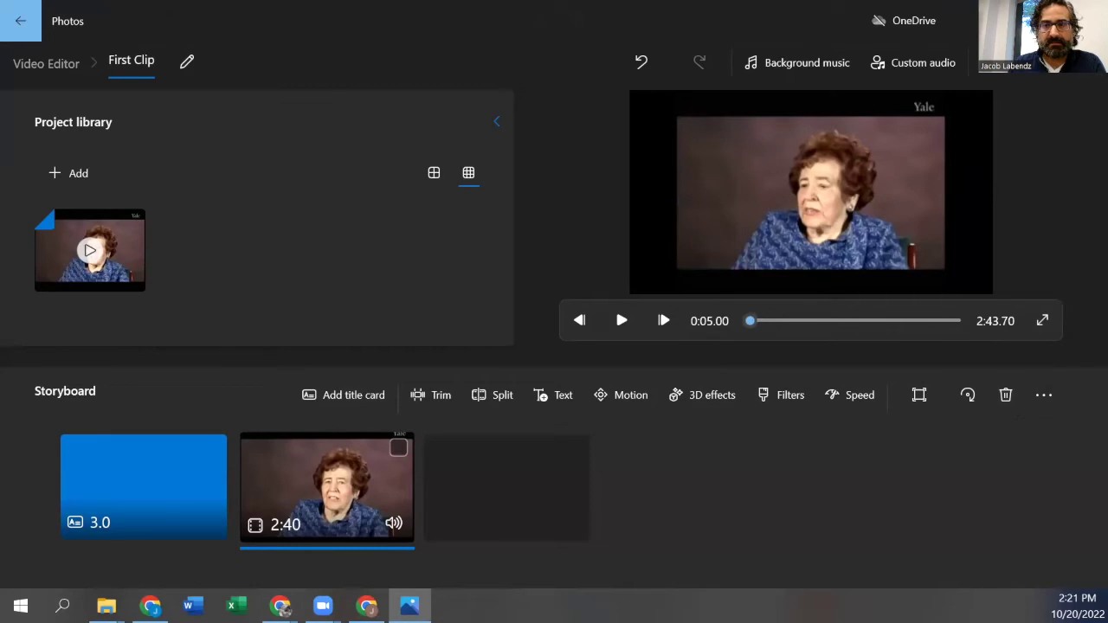
key("alt+F4")
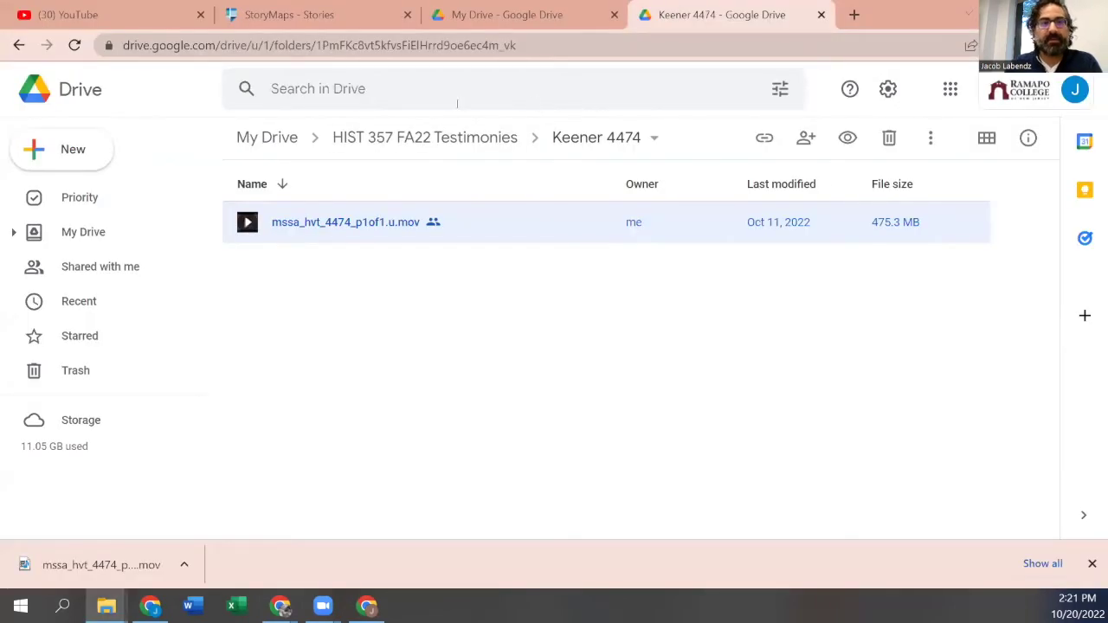
Go to the YouTube channel tab and start a new video upload from Create
left_click(147, 17)
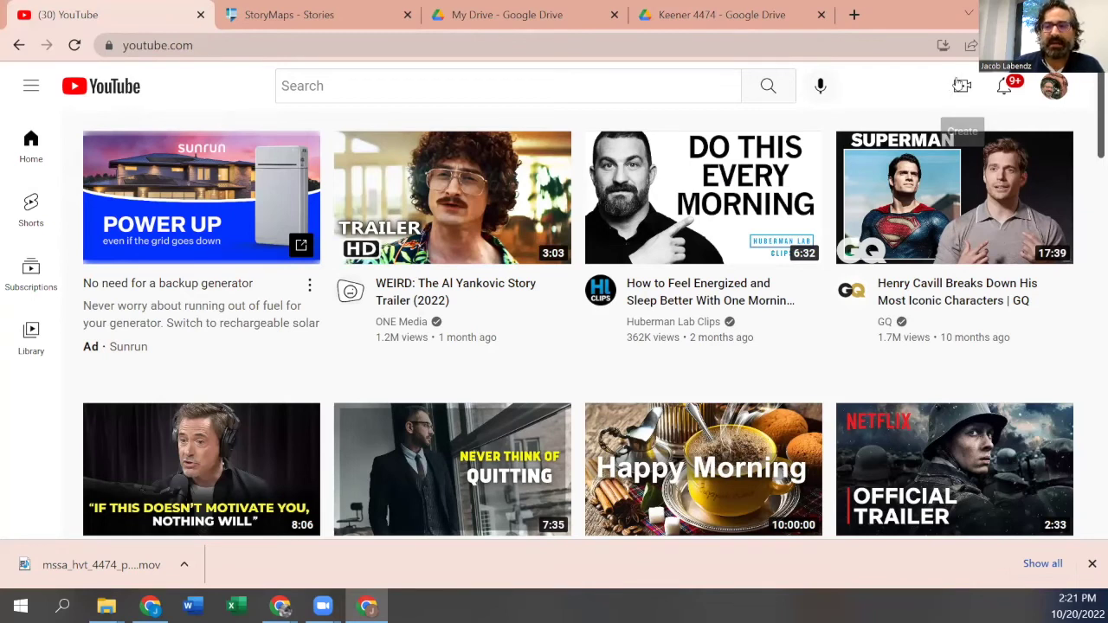
left_click(955, 91)
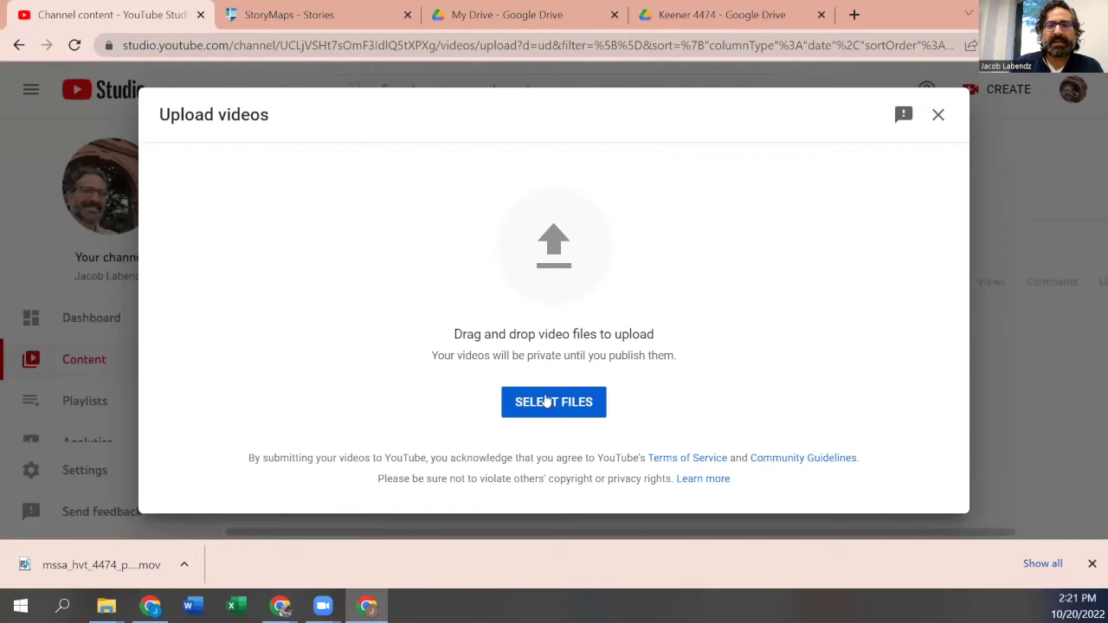
Upload First Clip.mp4 from the computer and mark it as not made for kids
left_click(549, 398)
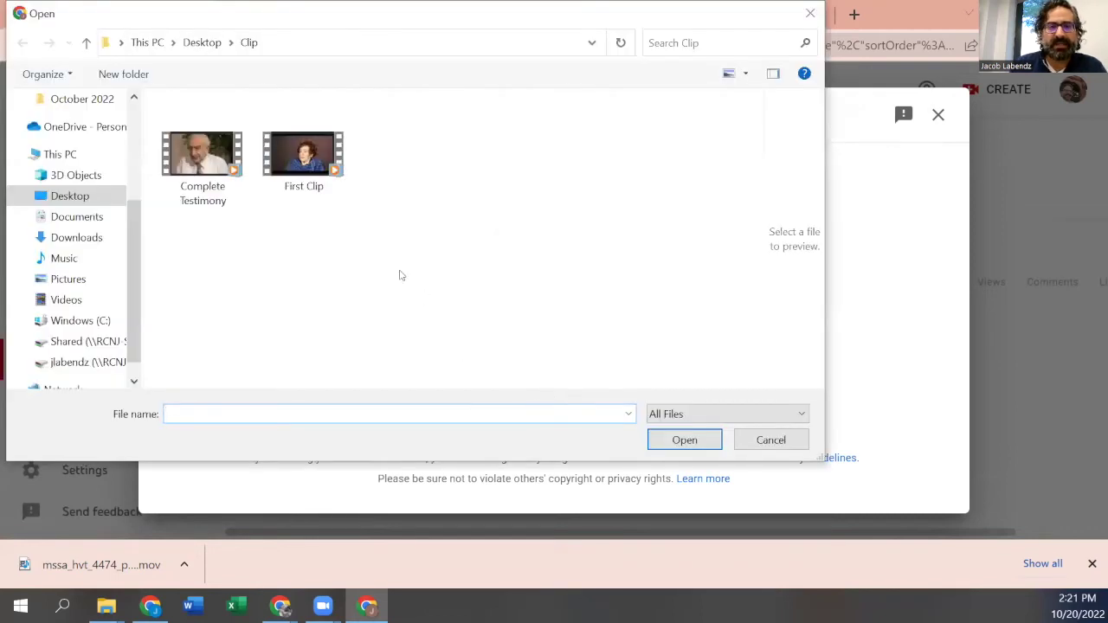
left_click(305, 156)
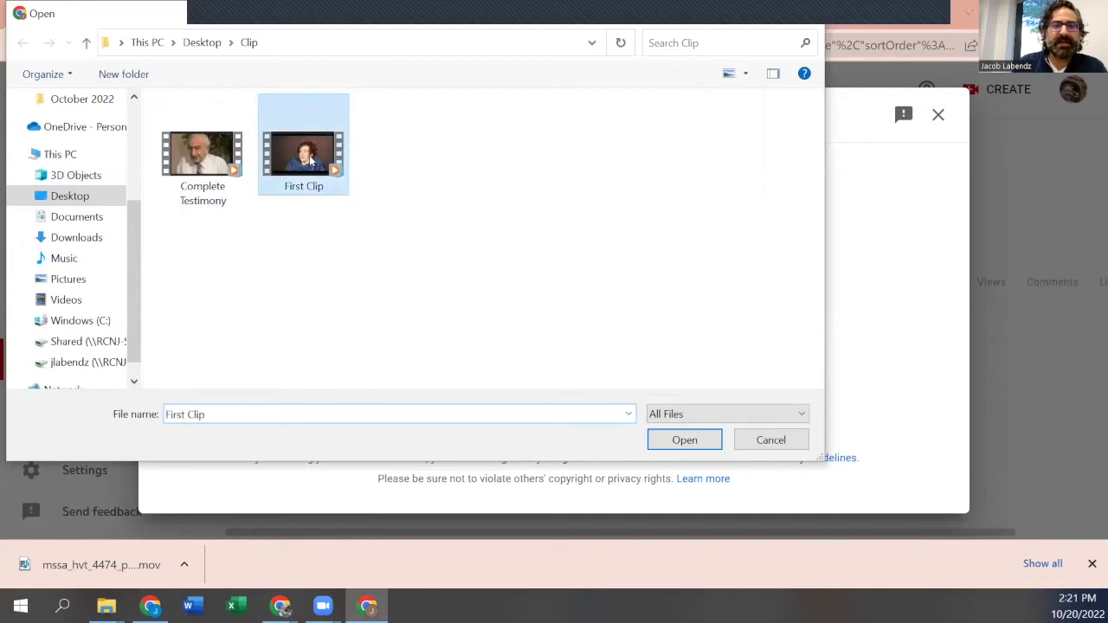
left_click(685, 442)
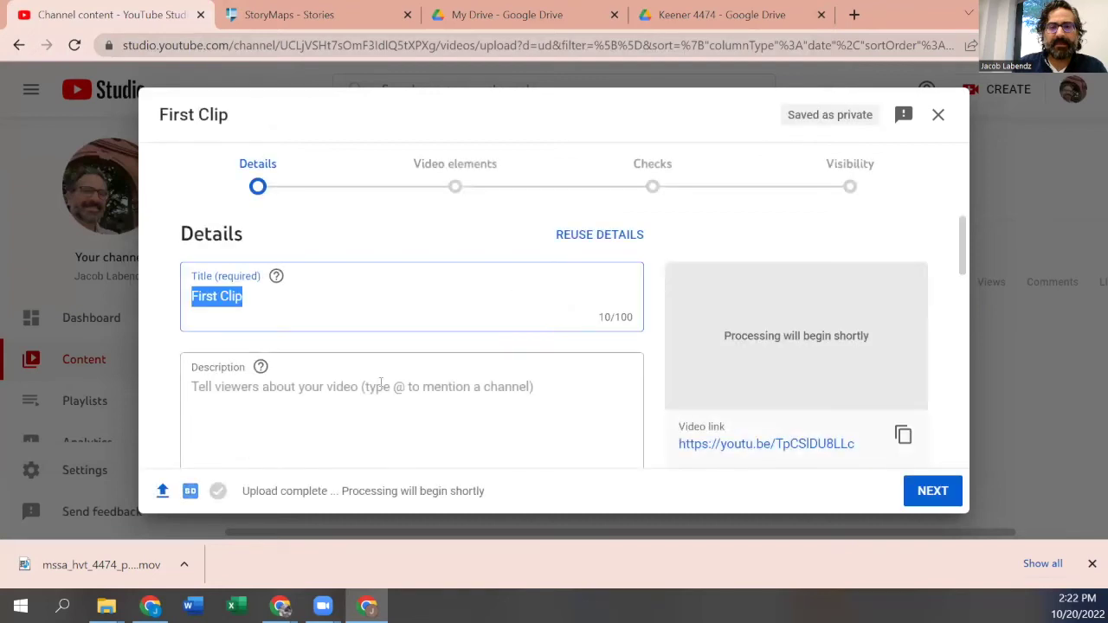
scroll(482, 339, "down", 3)
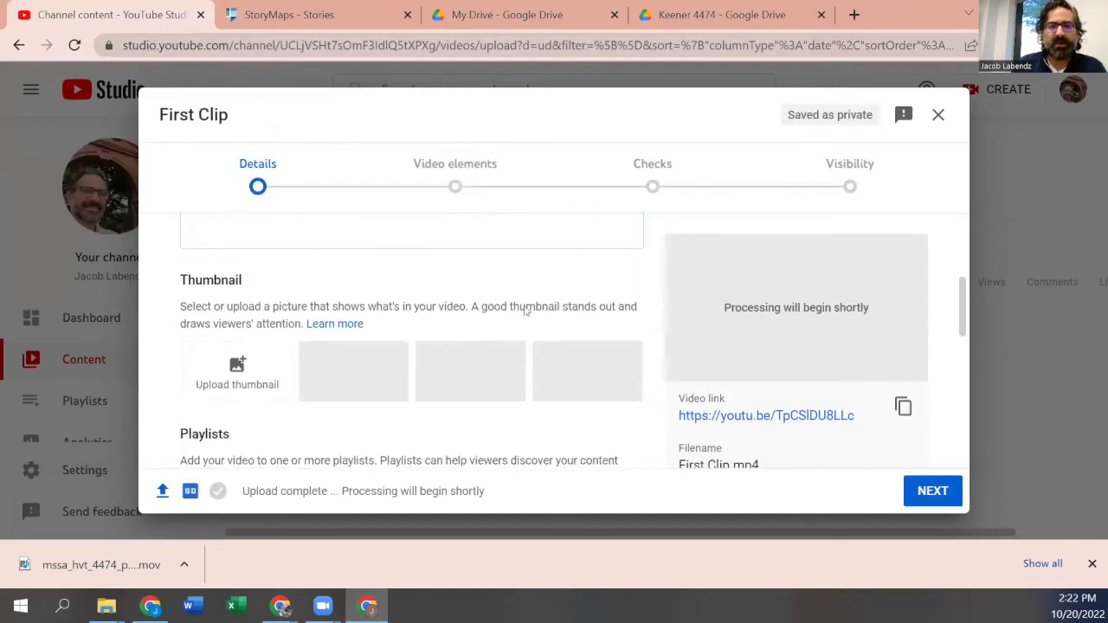
scroll(525, 312, "down", 6)
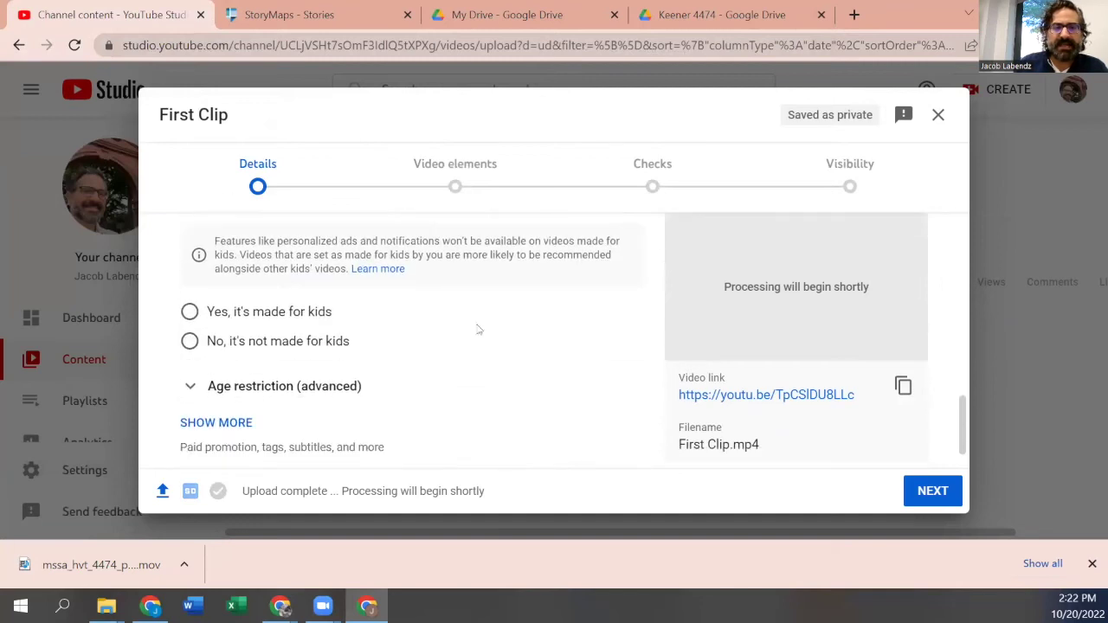
left_click(190, 342)
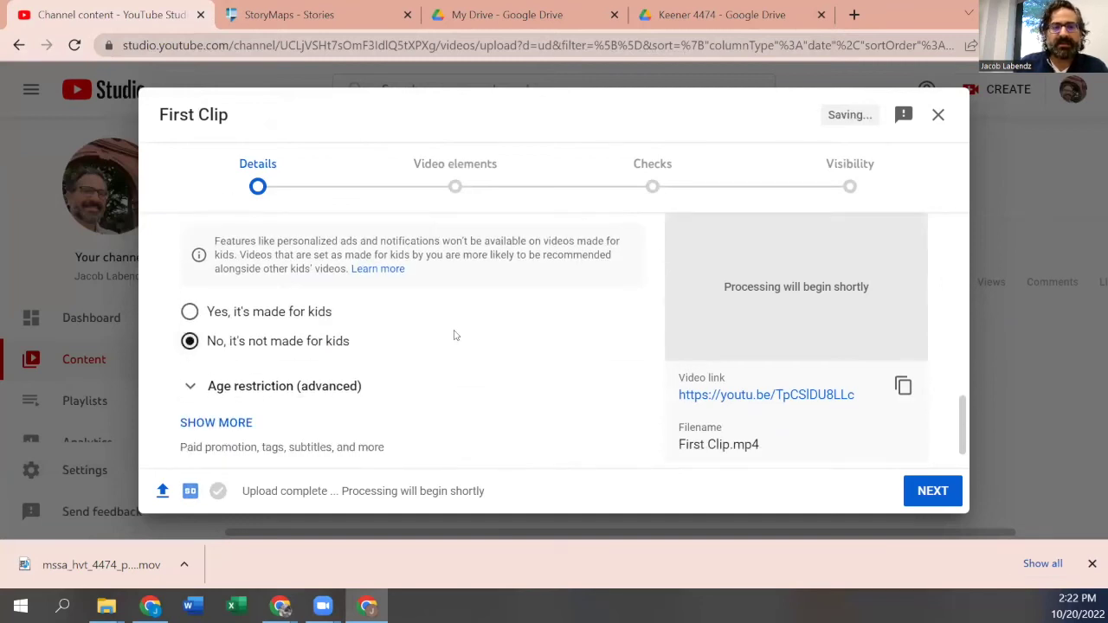
In the additional settings, turn off automatic chapters and key moments and automatic places
scroll(456, 336, "down", 1)
left_click(216, 386)
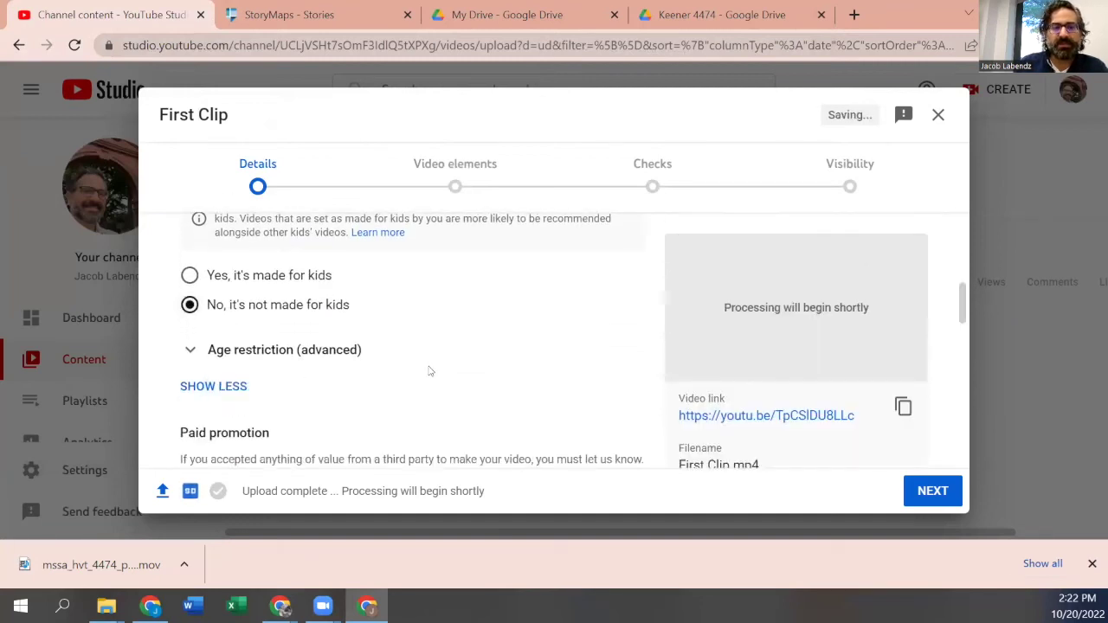
scroll(427, 371, "down", 3)
scroll(428, 369, "down", 2)
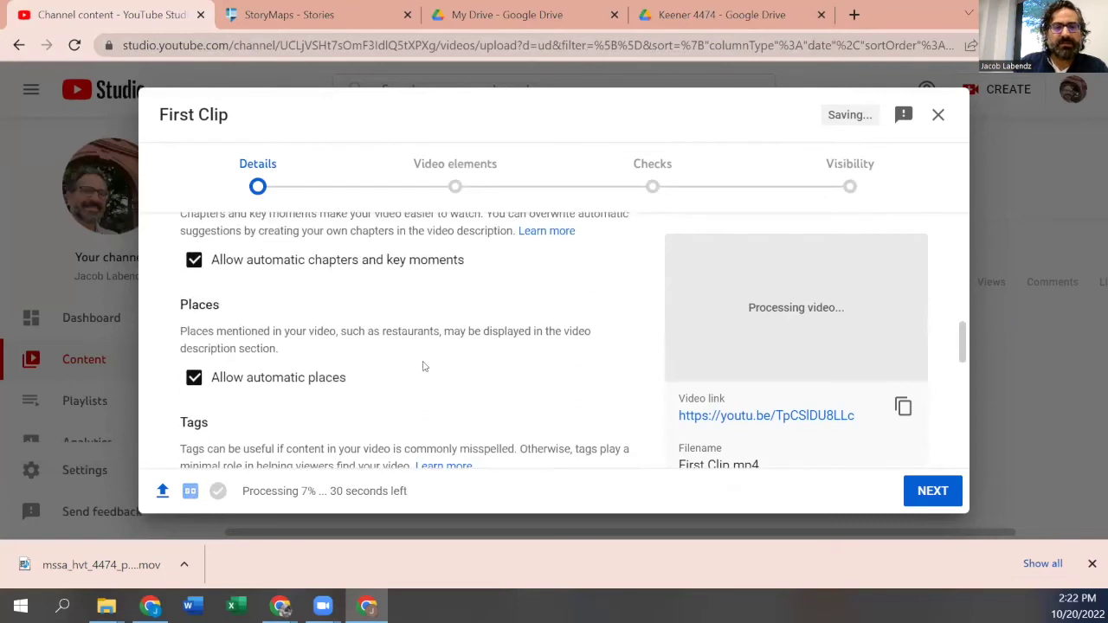
left_click(194, 262)
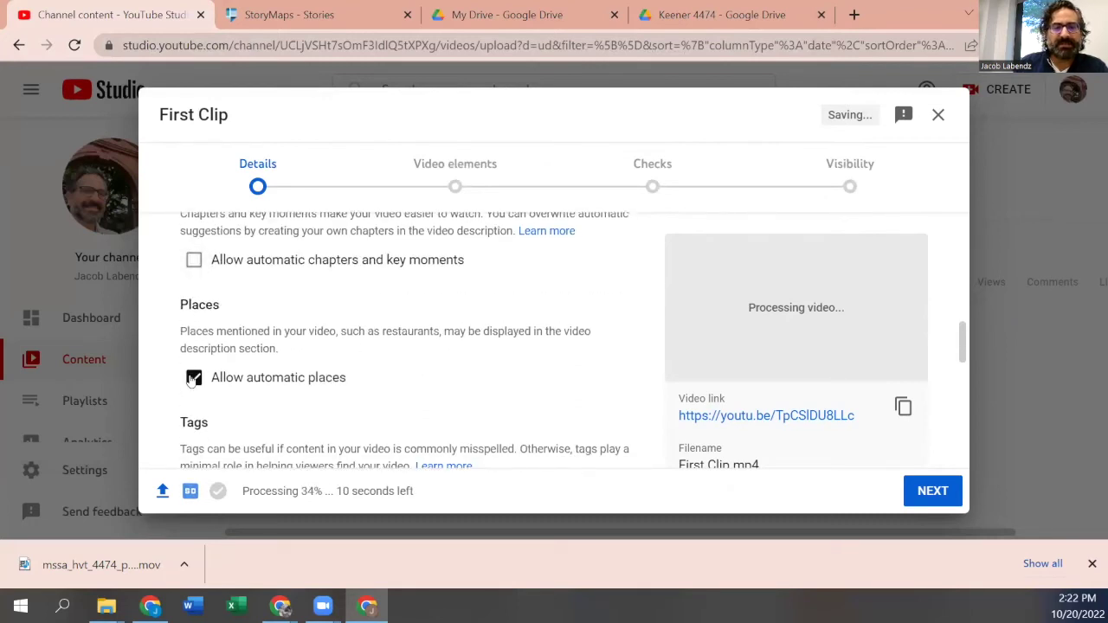
left_click(194, 379)
scroll(437, 348, "down", 3)
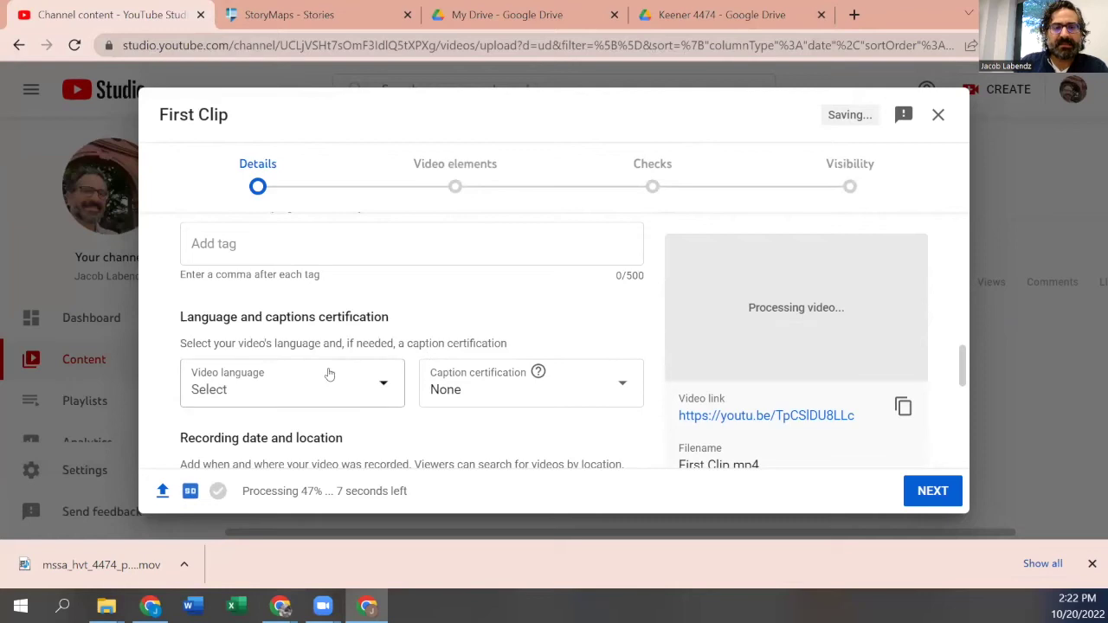
Set the video language to English (United States)
left_click(351, 381)
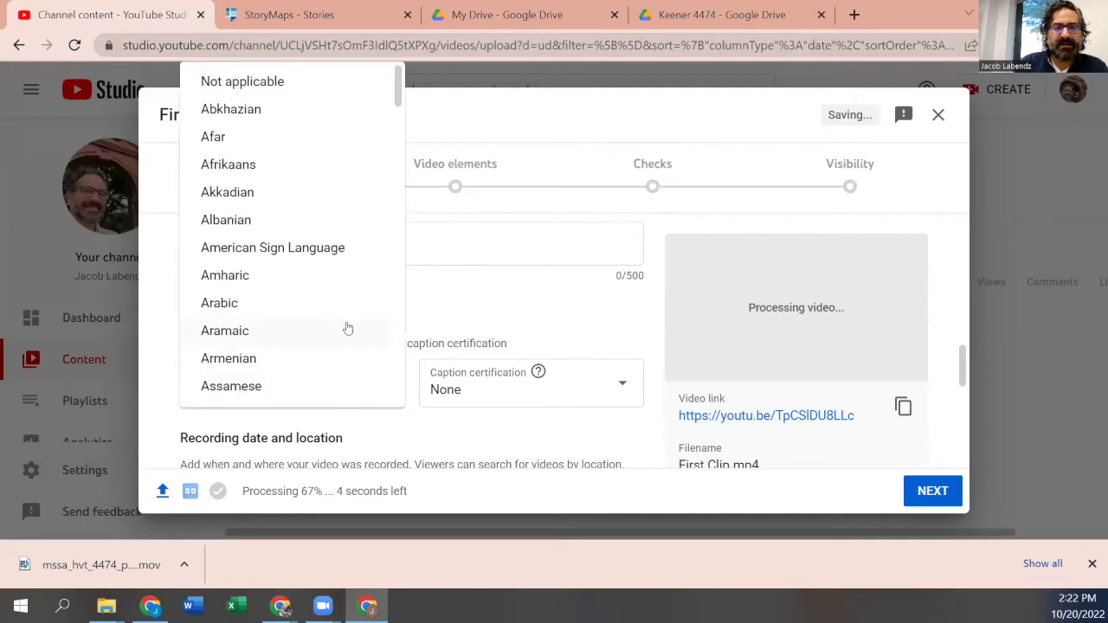
scroll(347, 328, "down", 10)
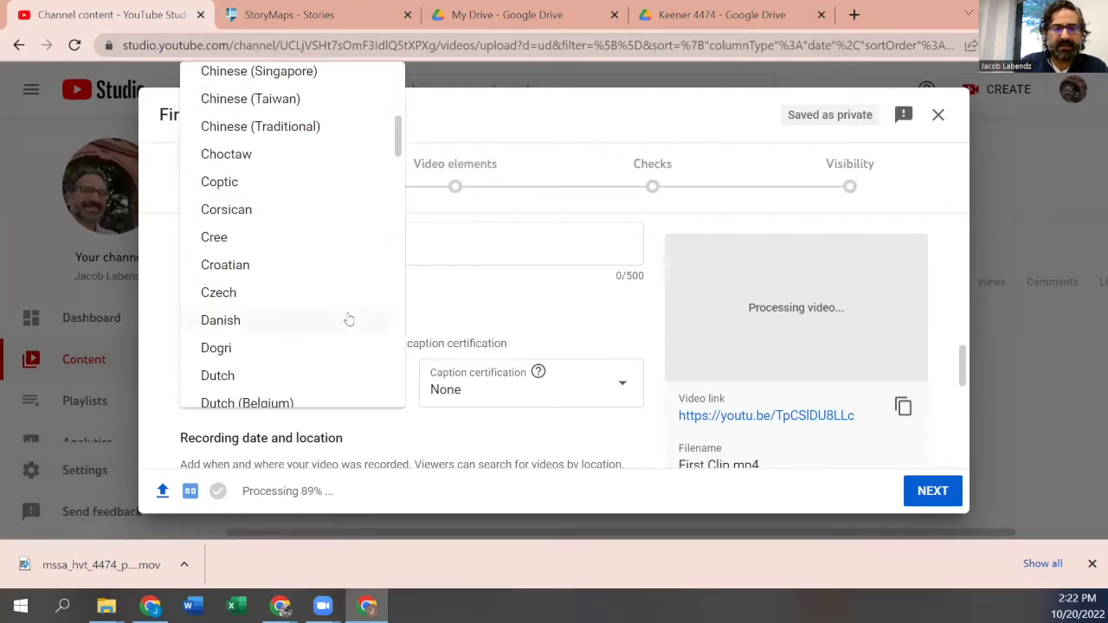
scroll(349, 308, "down", 3)
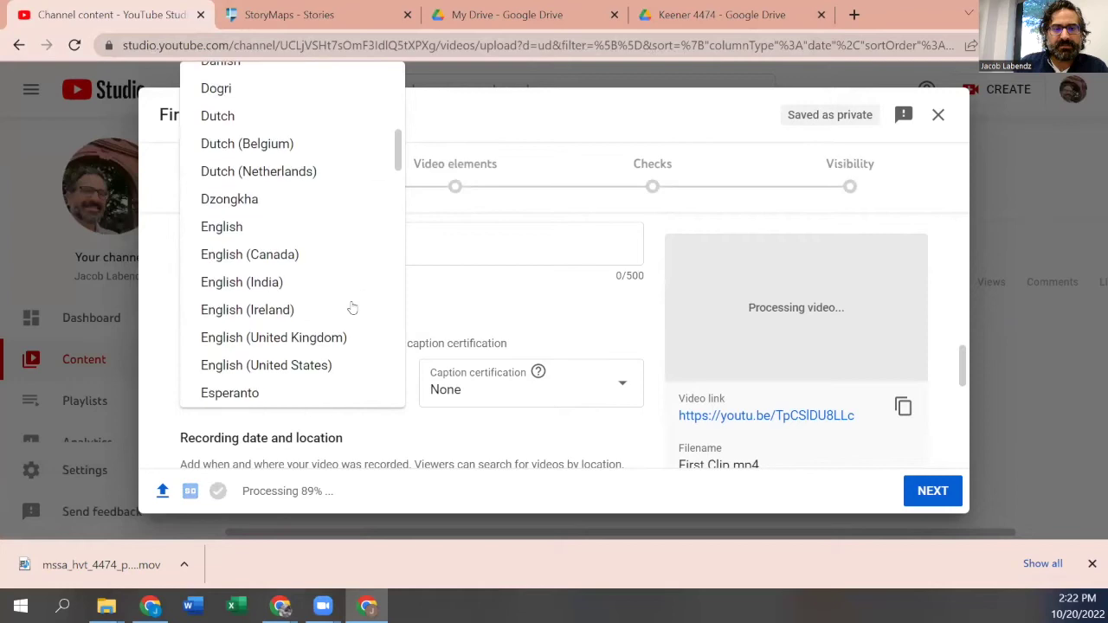
left_click(333, 367)
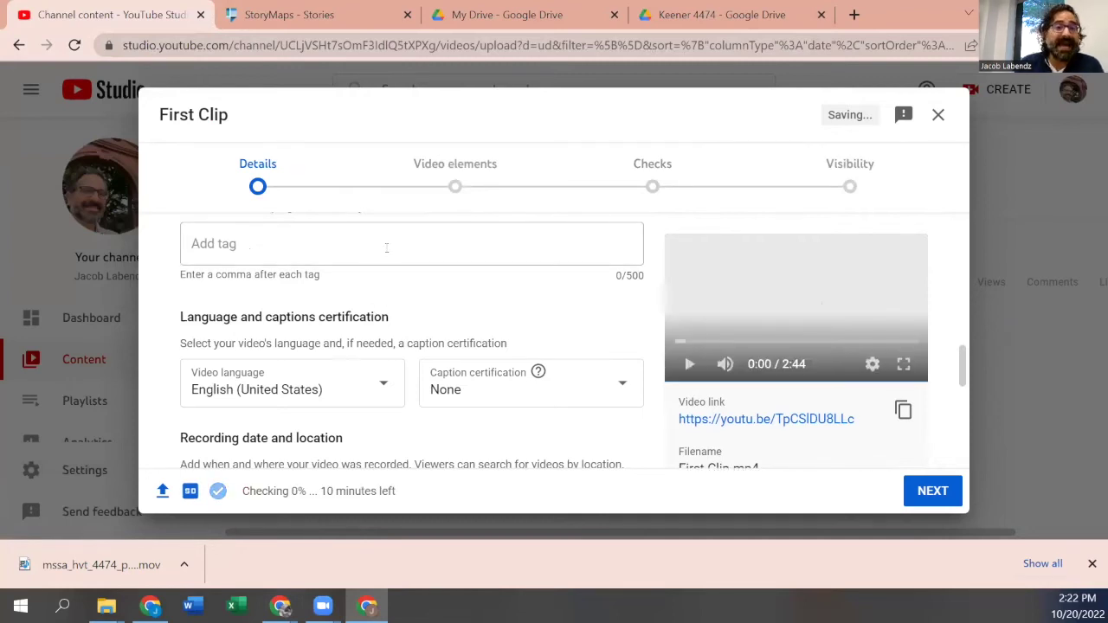
Turn off subscriber notifications and Shorts sampling, and disable comments
scroll(398, 239, "down", 6)
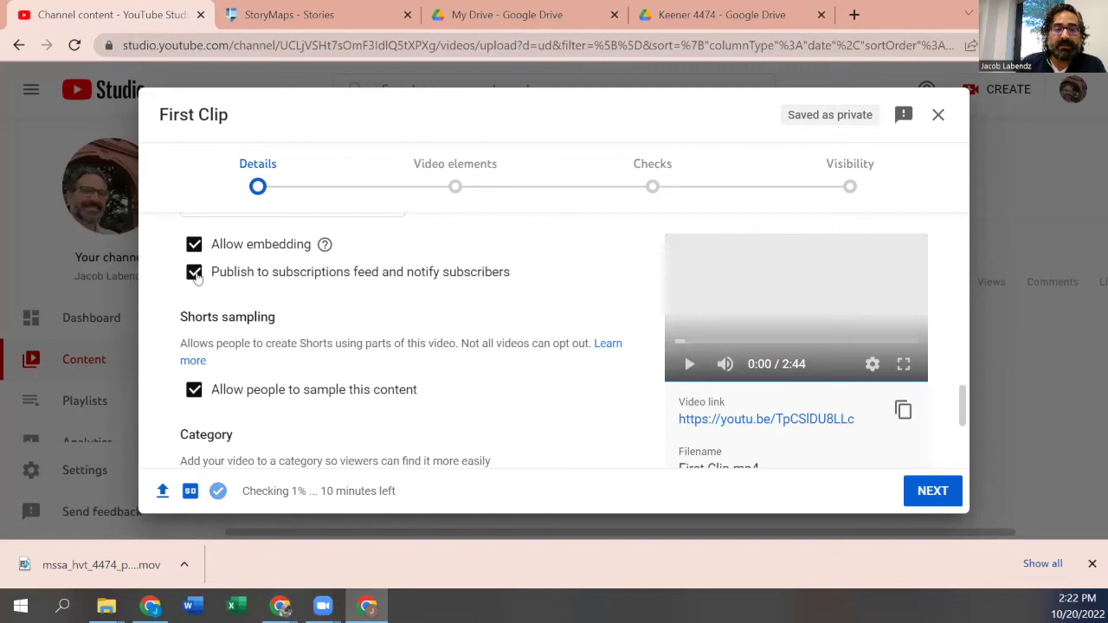
left_click(194, 273)
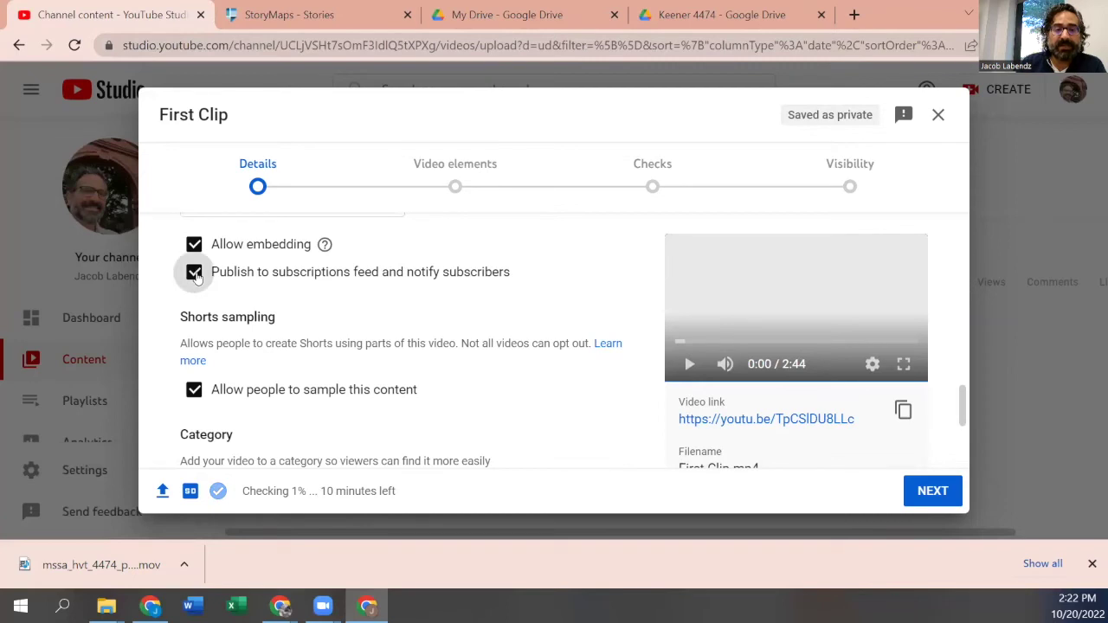
left_click(194, 390)
scroll(515, 279, "down", 3)
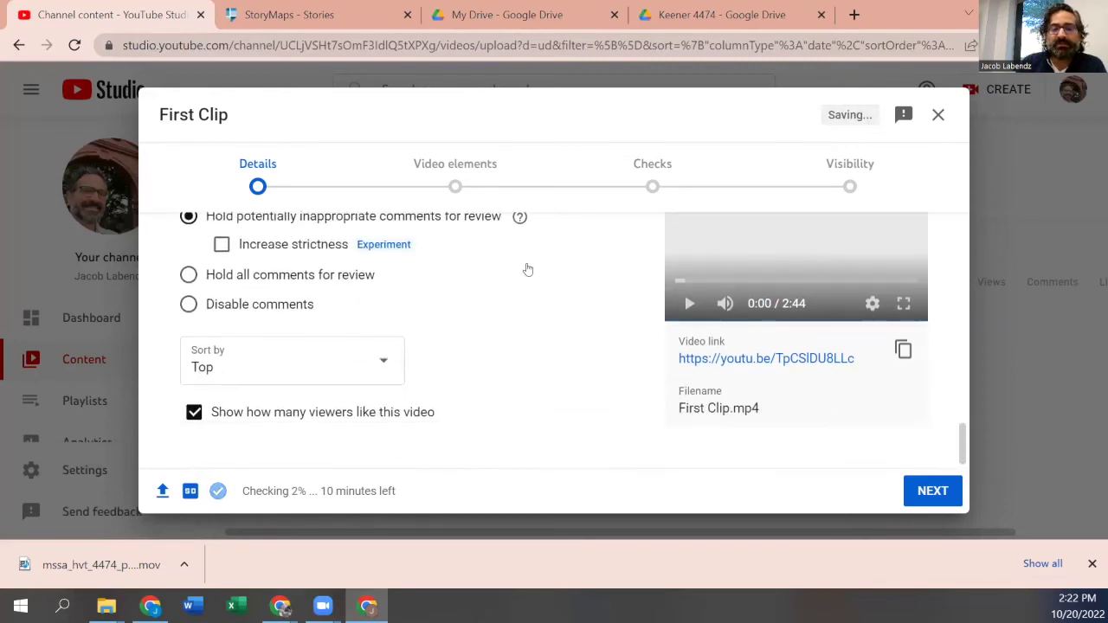
scroll(433, 320, "up", 2)
scroll(220, 403, "down", 2)
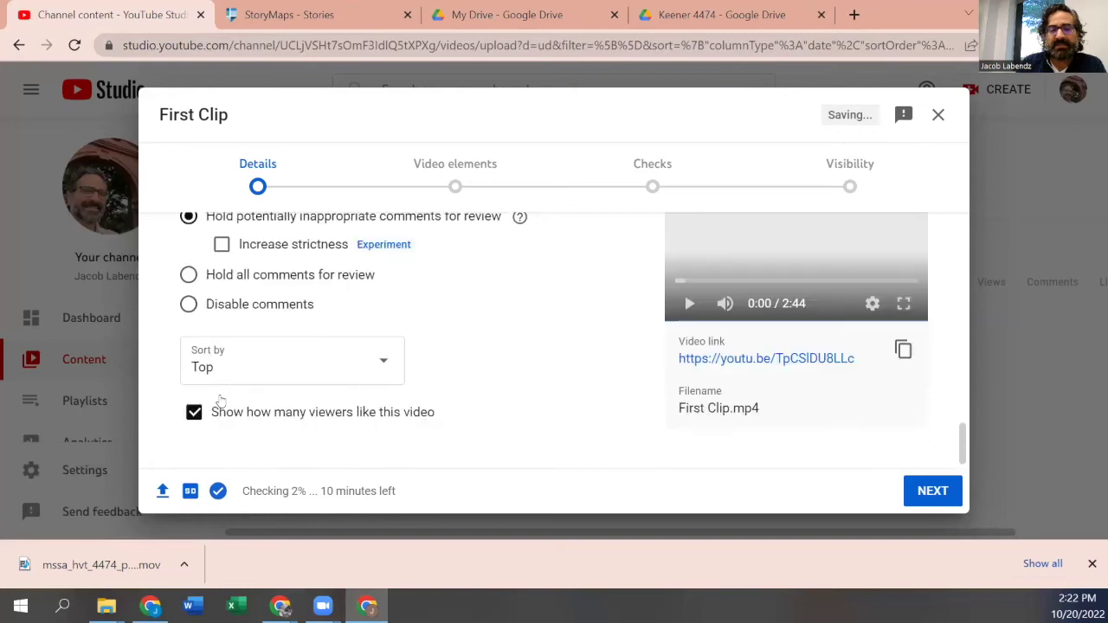
left_click(190, 301)
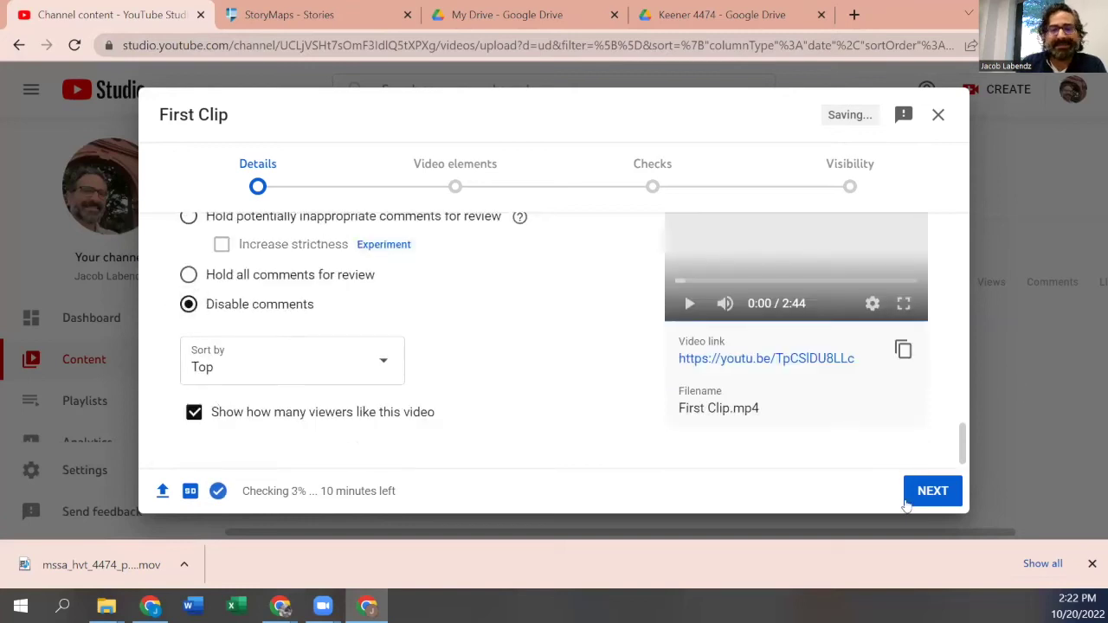
Advance past Video elements and Checks, set visibility to Public, and publish First Clip
left_click(935, 492)
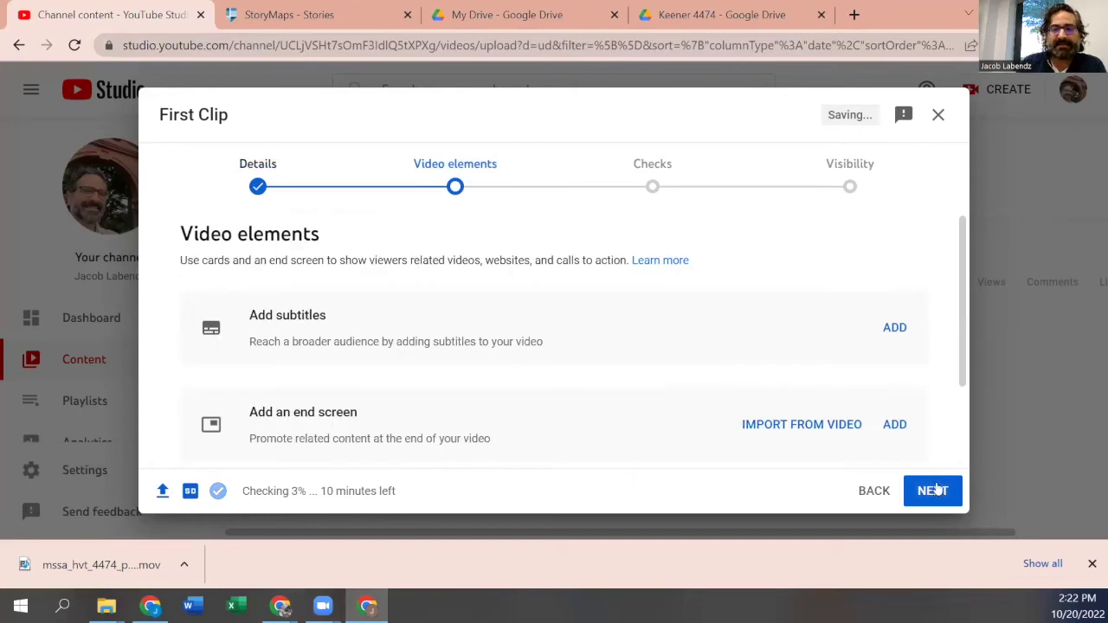
left_click(934, 490)
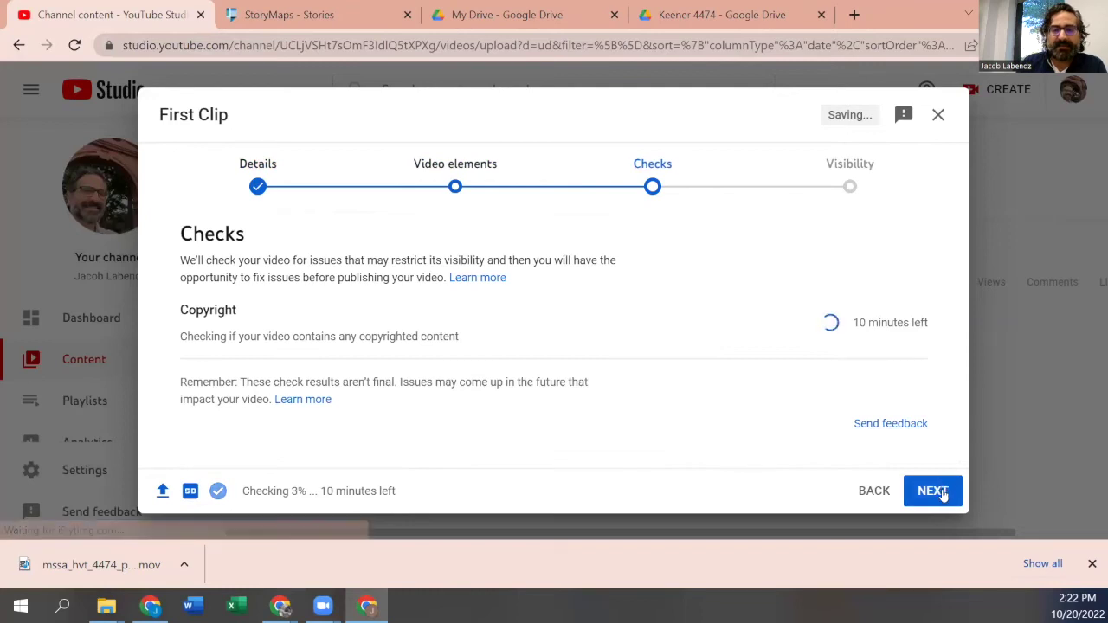
left_click(934, 490)
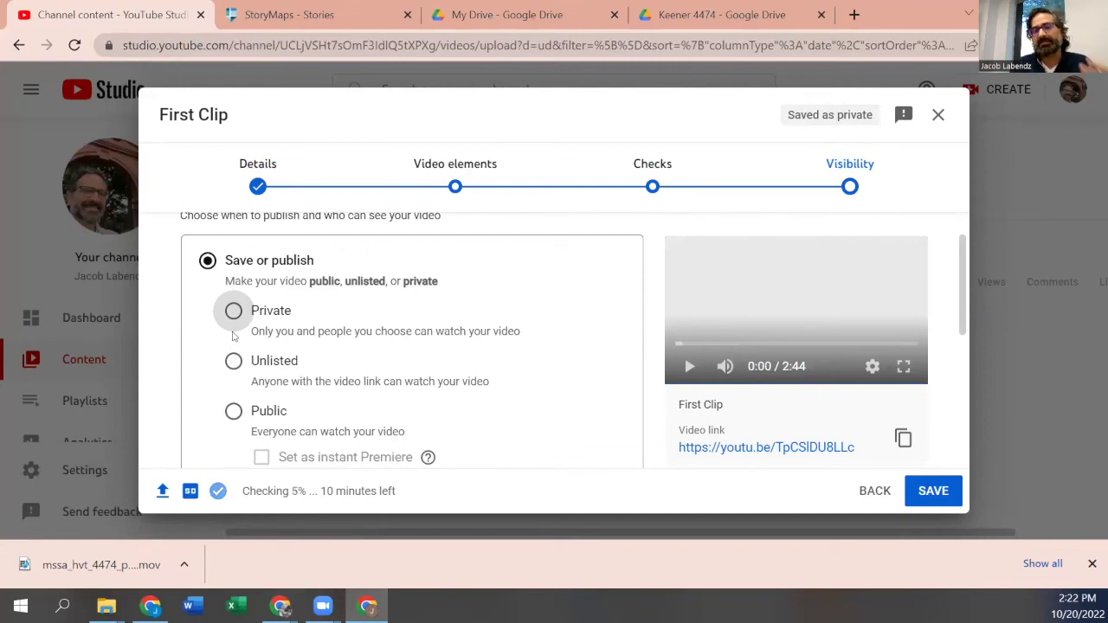
left_click(233, 411)
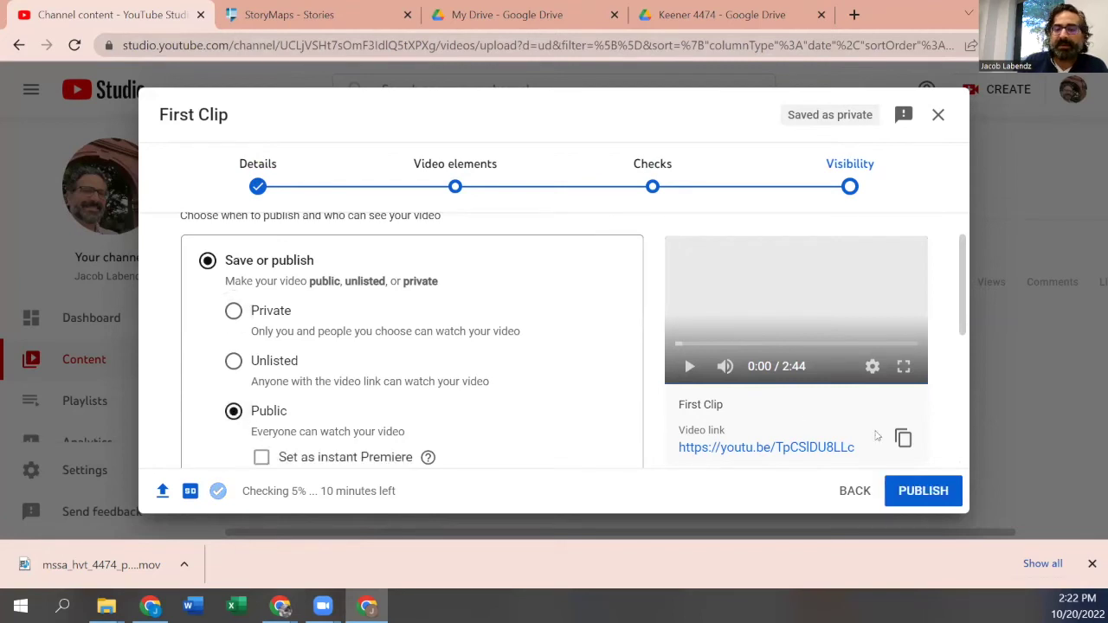
left_click(913, 491)
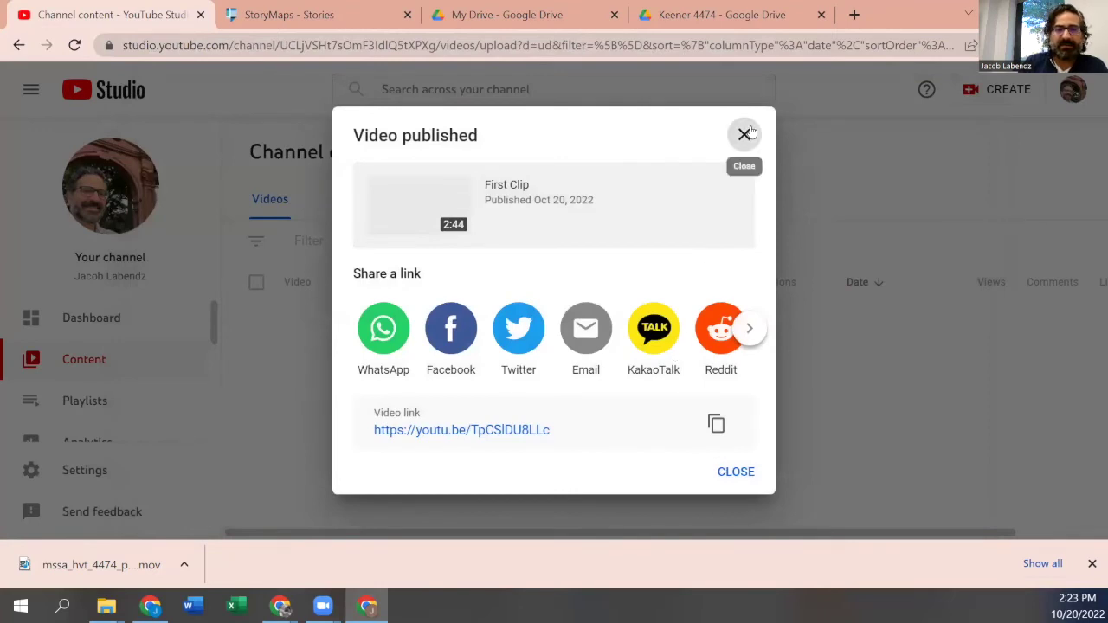
Open First Clip on YouTube, pause it, and copy its youtu.be share link
left_click(745, 133)
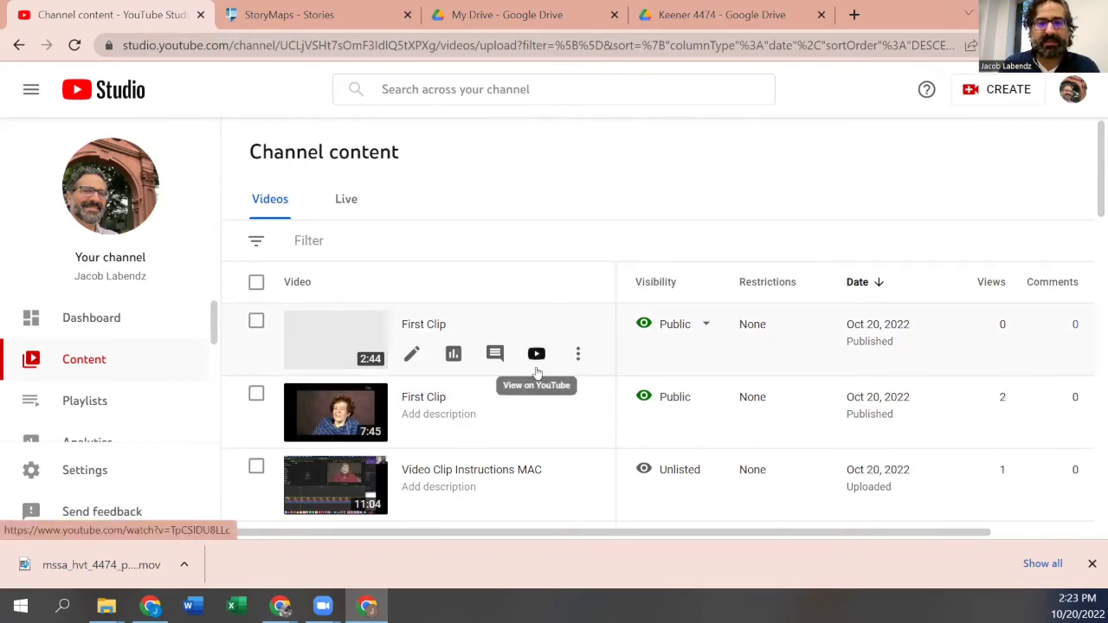
left_click(537, 355)
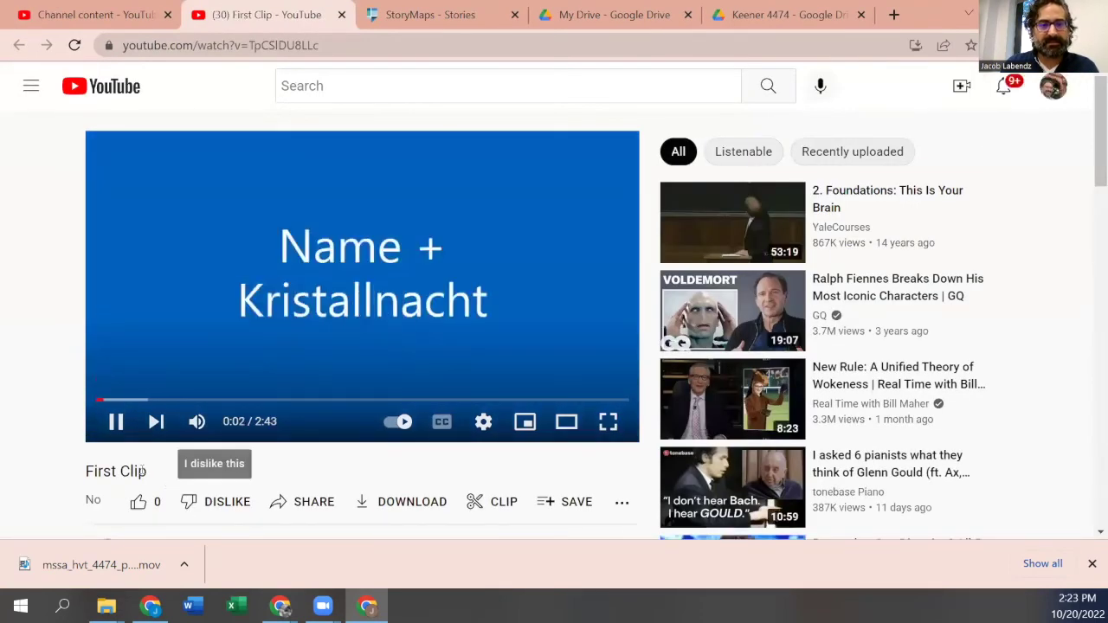
left_click(118, 423)
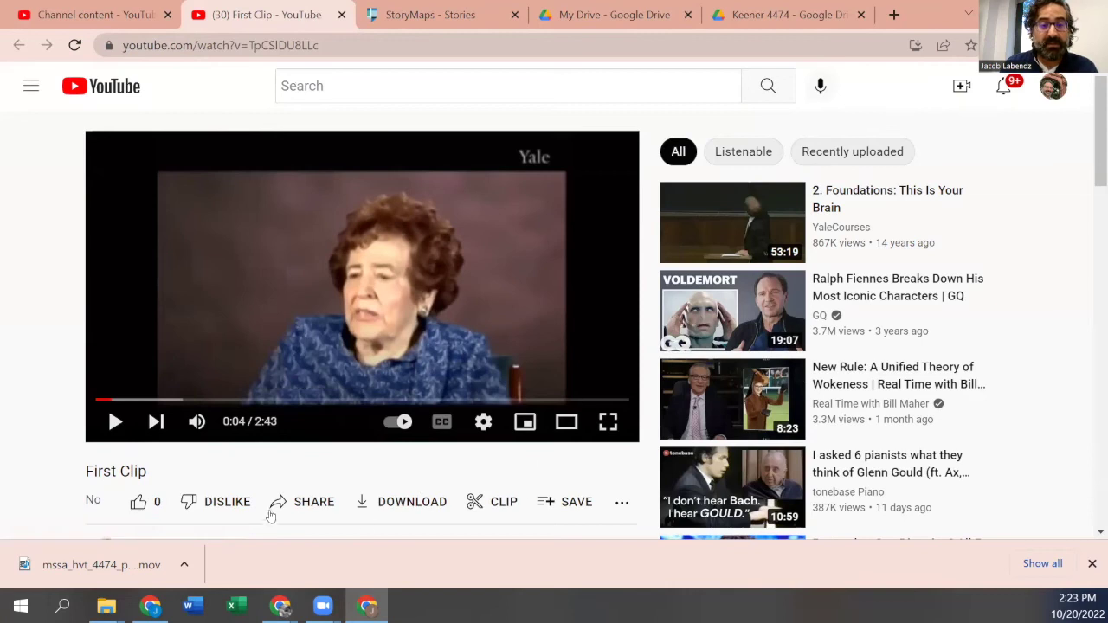
left_click(314, 502)
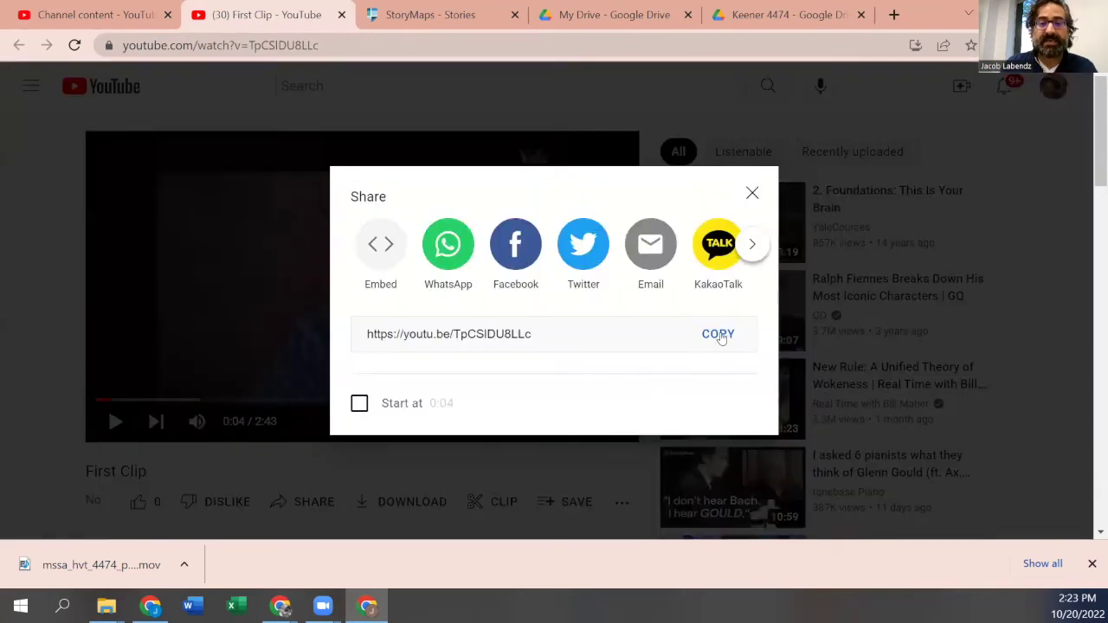
left_click(717, 338)
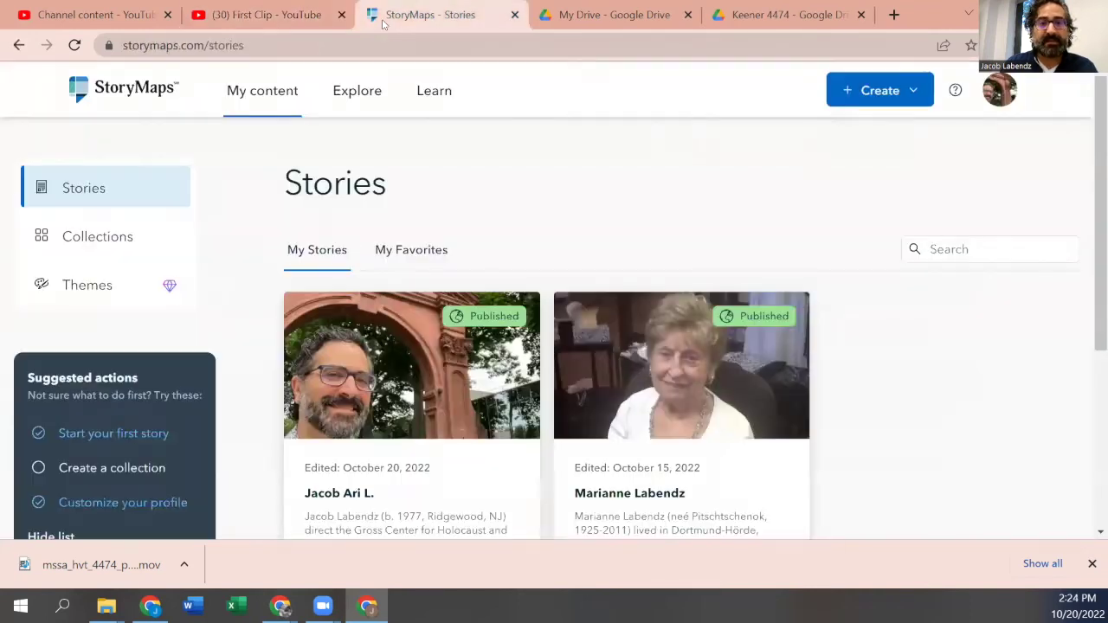
Open the first story in My Stories, look through its map tour, and enter edit mode
left_click(389, 18)
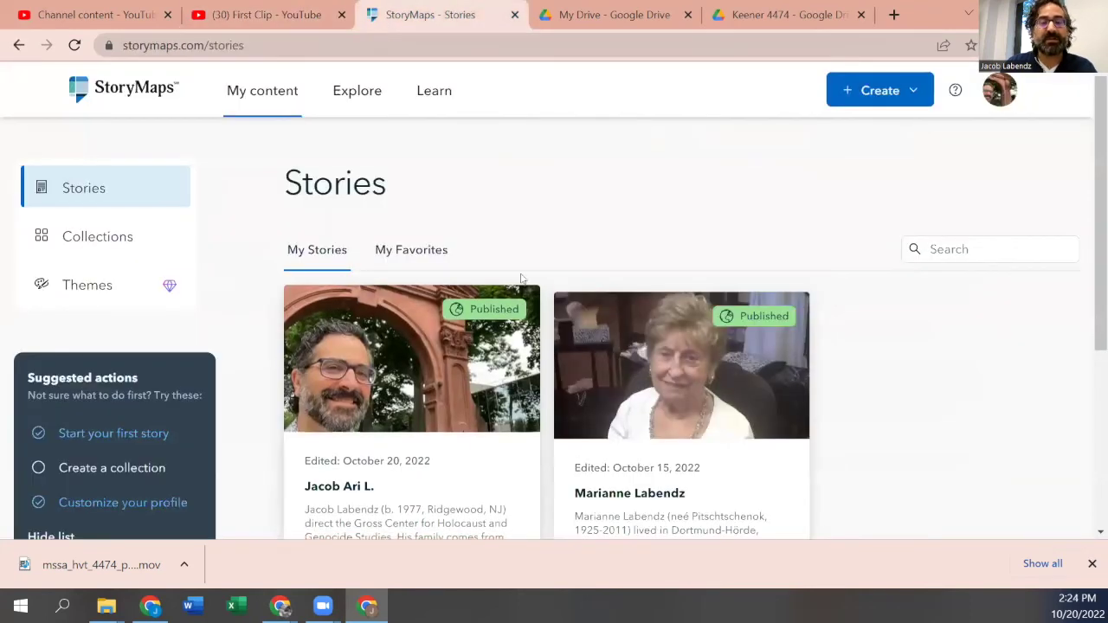
scroll(554, 286, "down", 1)
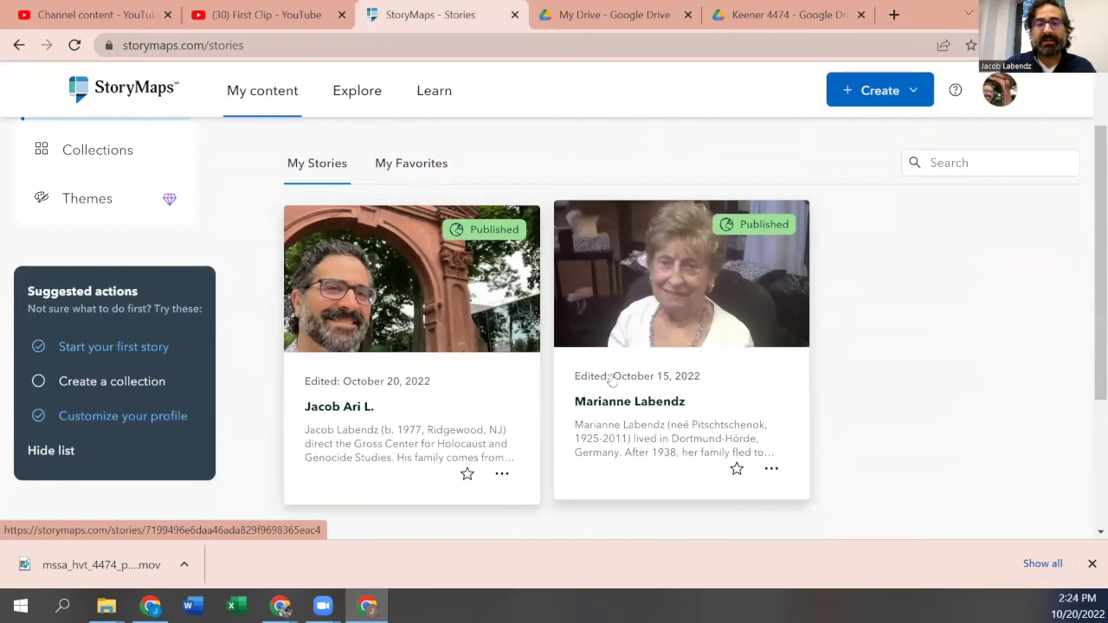
left_click(474, 301)
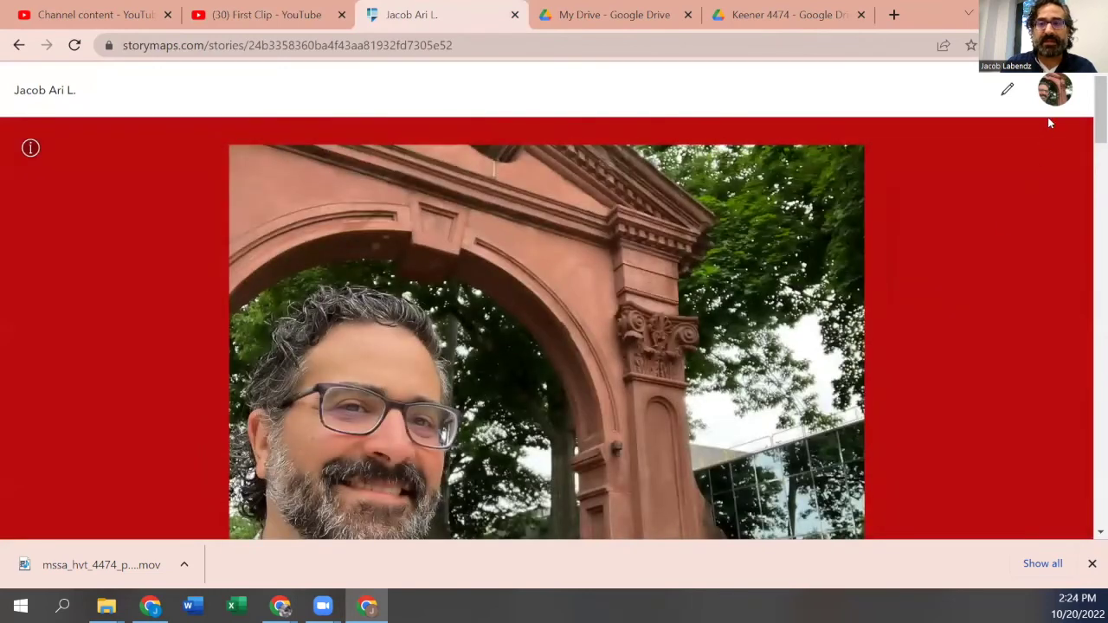
scroll(1091, 143, "down", 2)
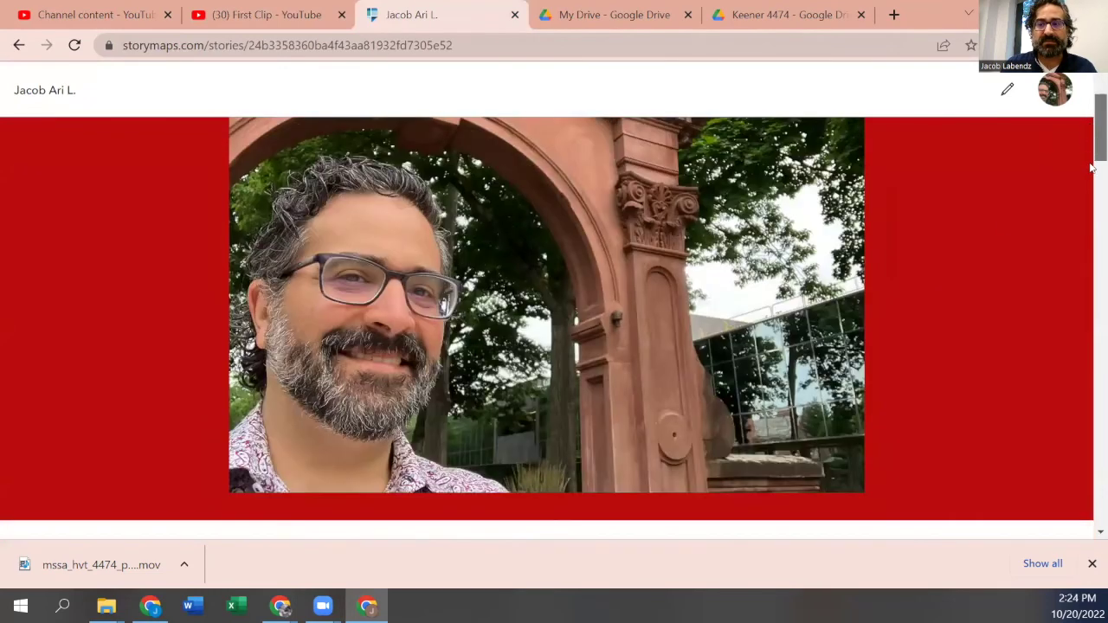
left_click(1092, 340)
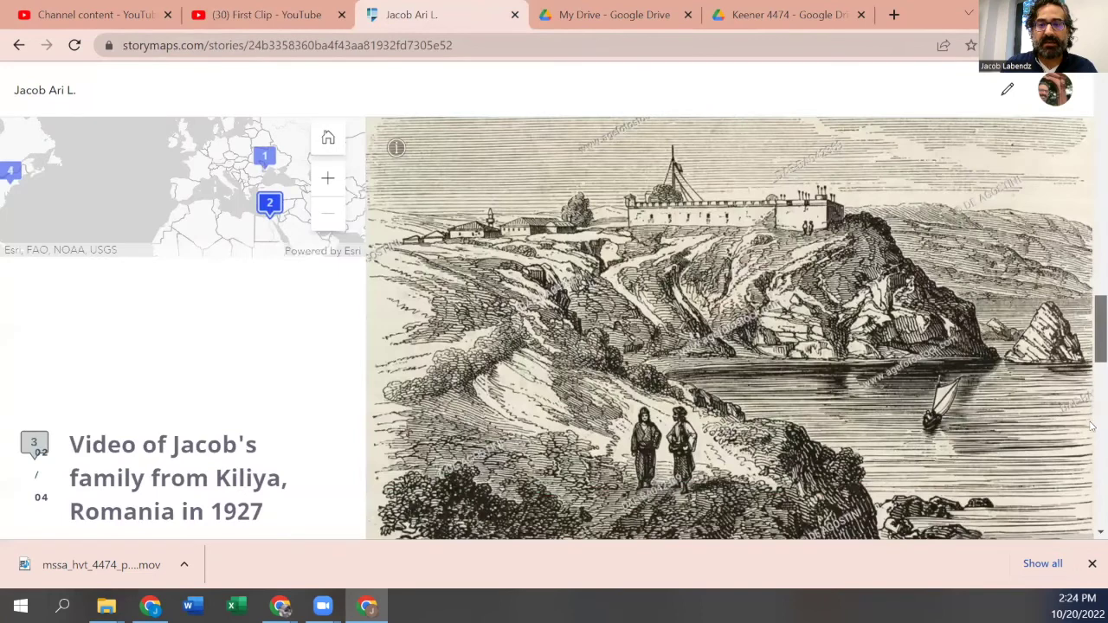
scroll(1069, 289, "up", 1)
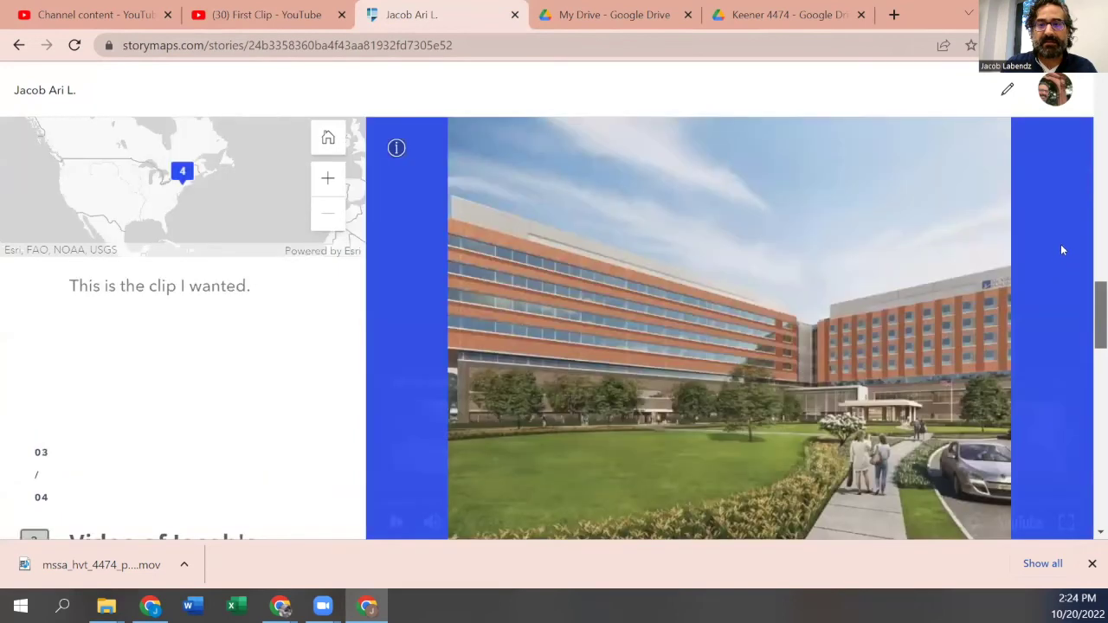
scroll(1062, 250, "up", 5)
scroll(1070, 347, "down", 5)
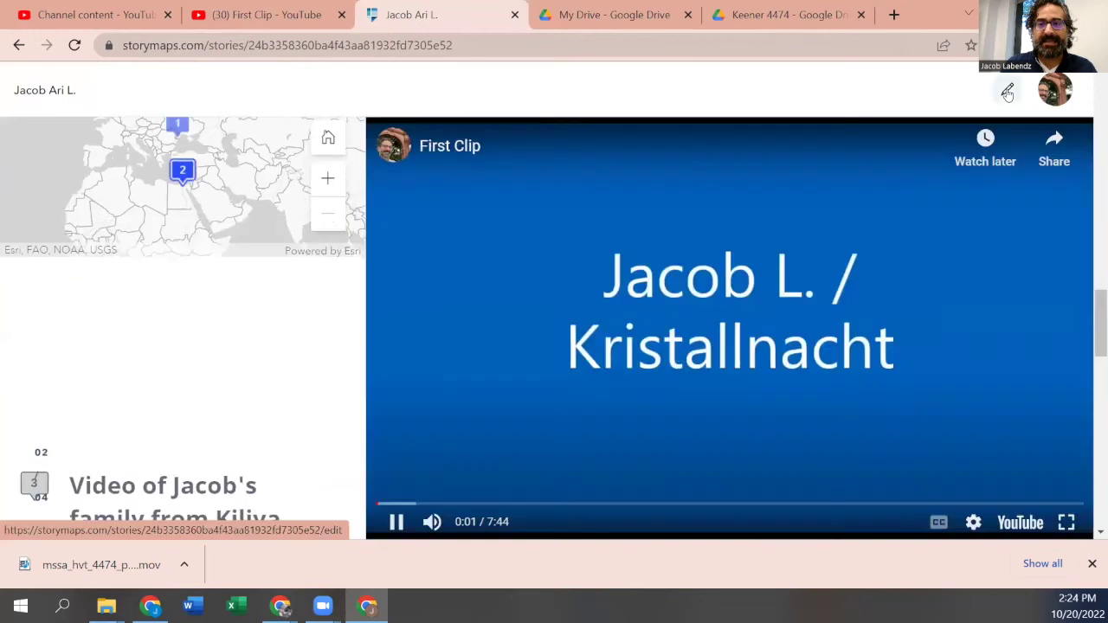
left_click(1007, 90)
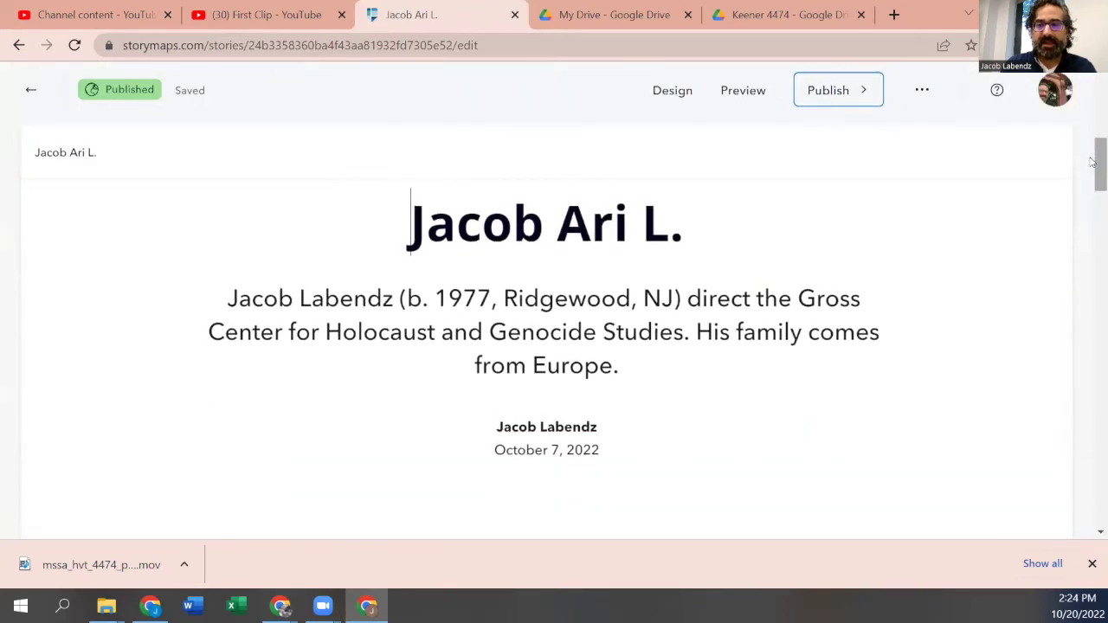
Delete slide 2 from the map tour, leaving three slides
left_click_drag(1093, 161, 1093, 266)
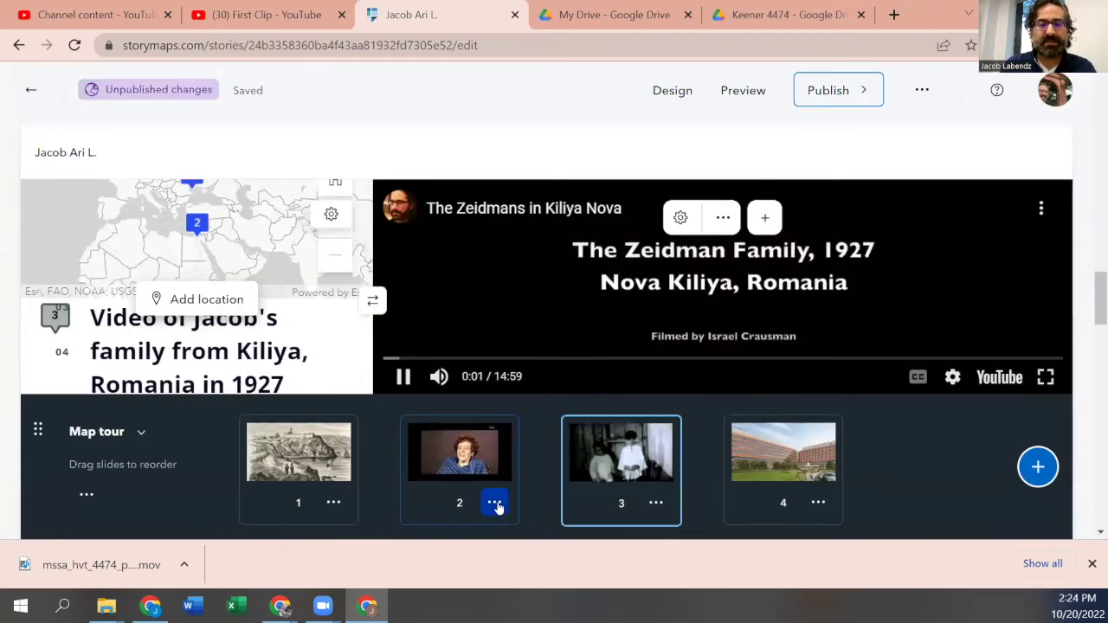
left_click(495, 504)
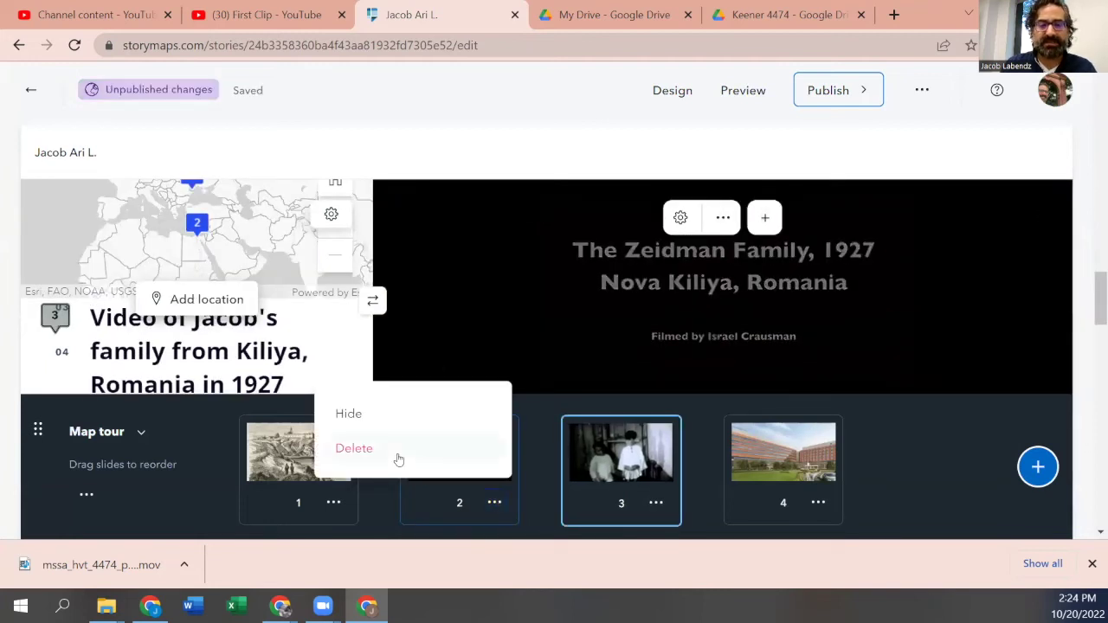
left_click(442, 459)
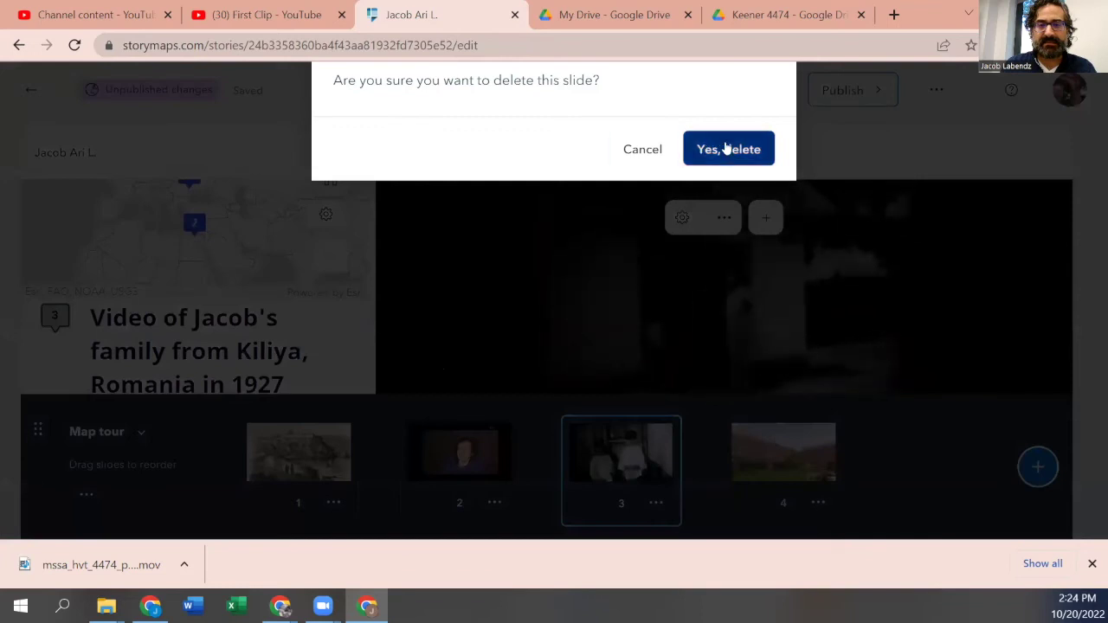
left_click(725, 148)
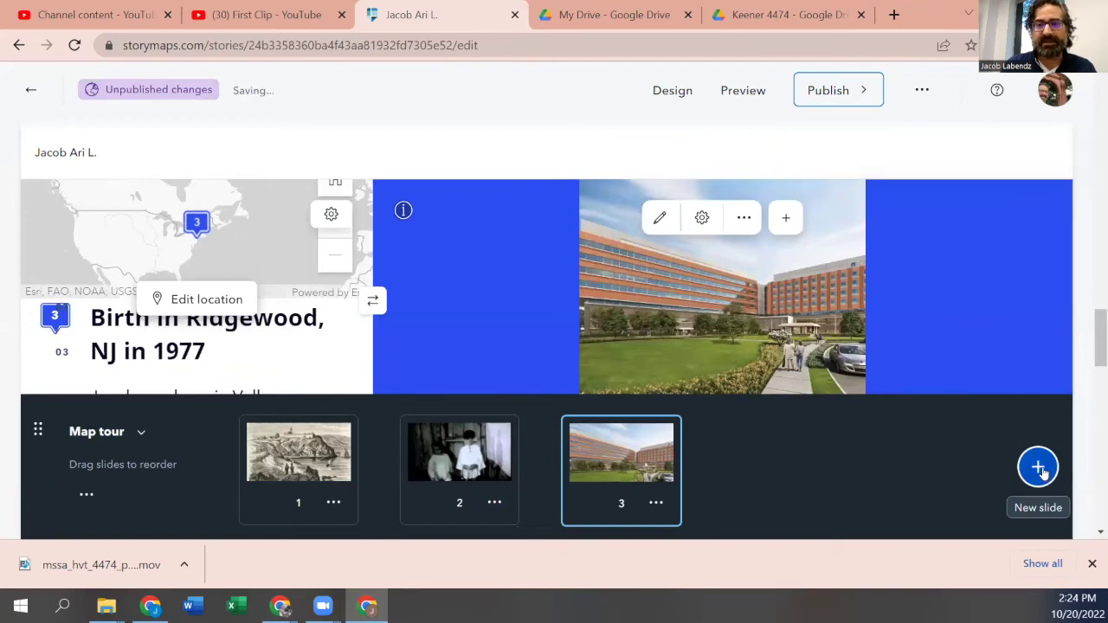
Add a fourth map tour slide and title it 'First Clip'
left_click(1039, 468)
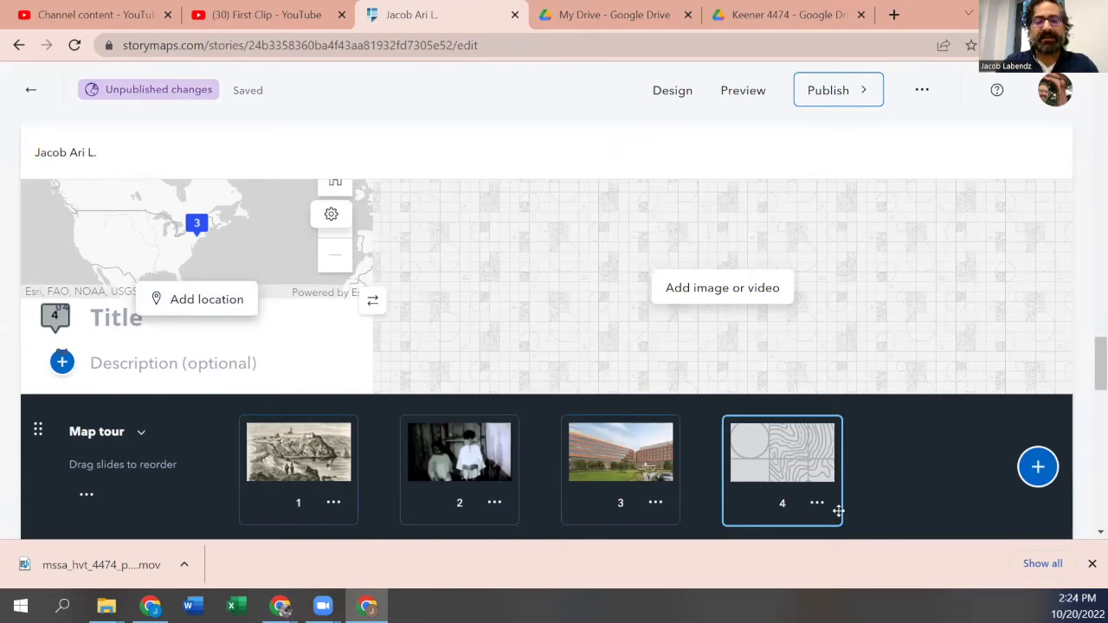
type("First ")
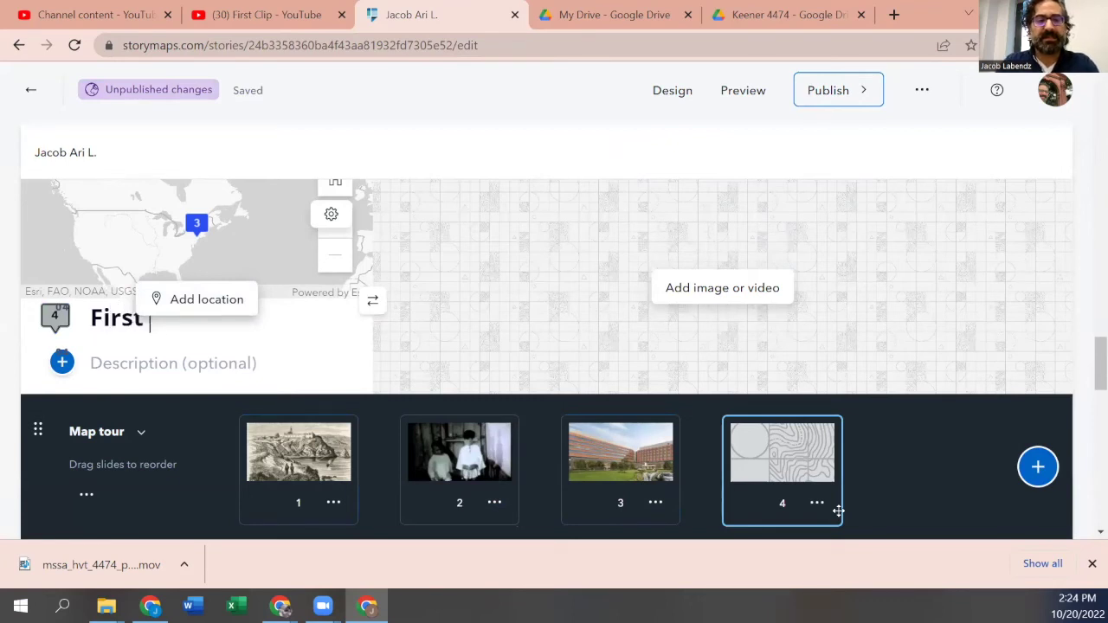
type("Clip")
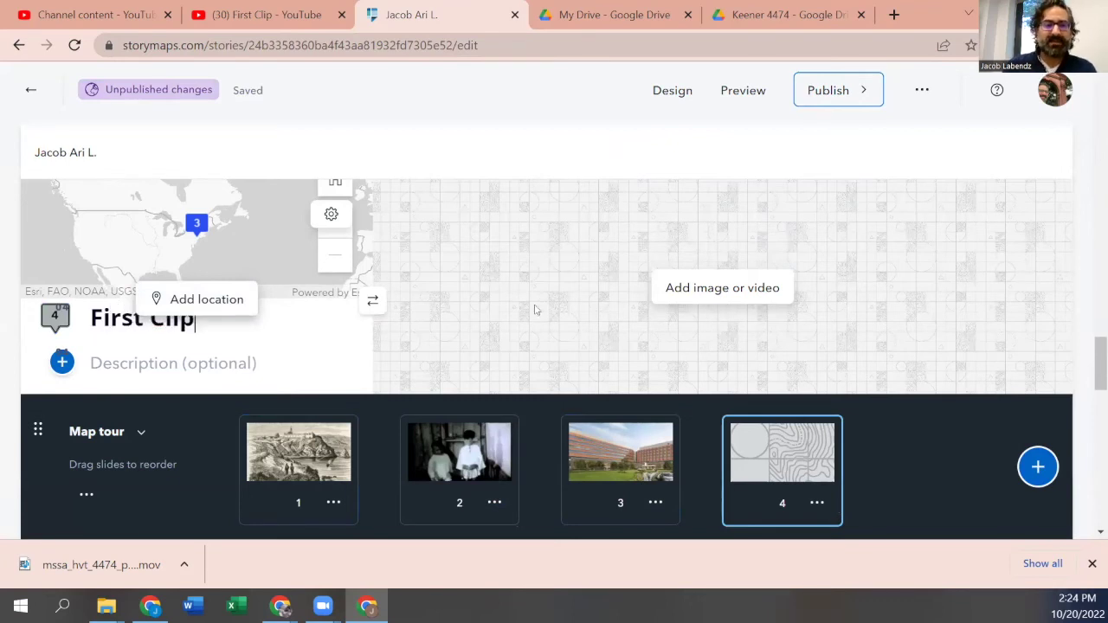
Search for Cairo and place the First Clip slide's tour point at Cairo, Egypt
left_click(195, 300)
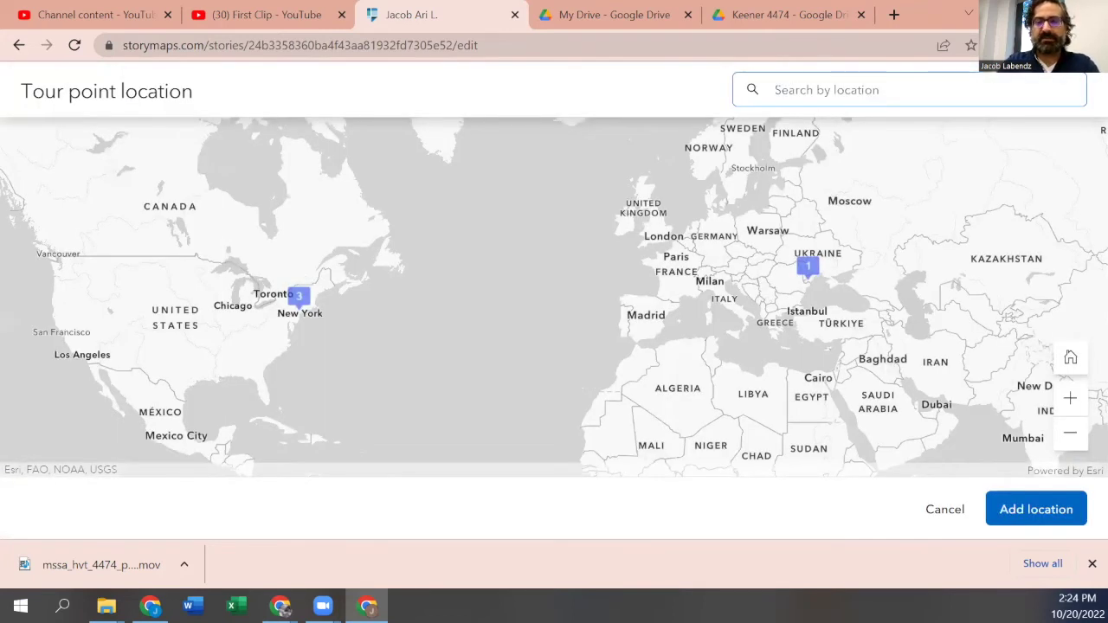
type("ci")
key("BackSpace")
key("BackSpace")
type("K")
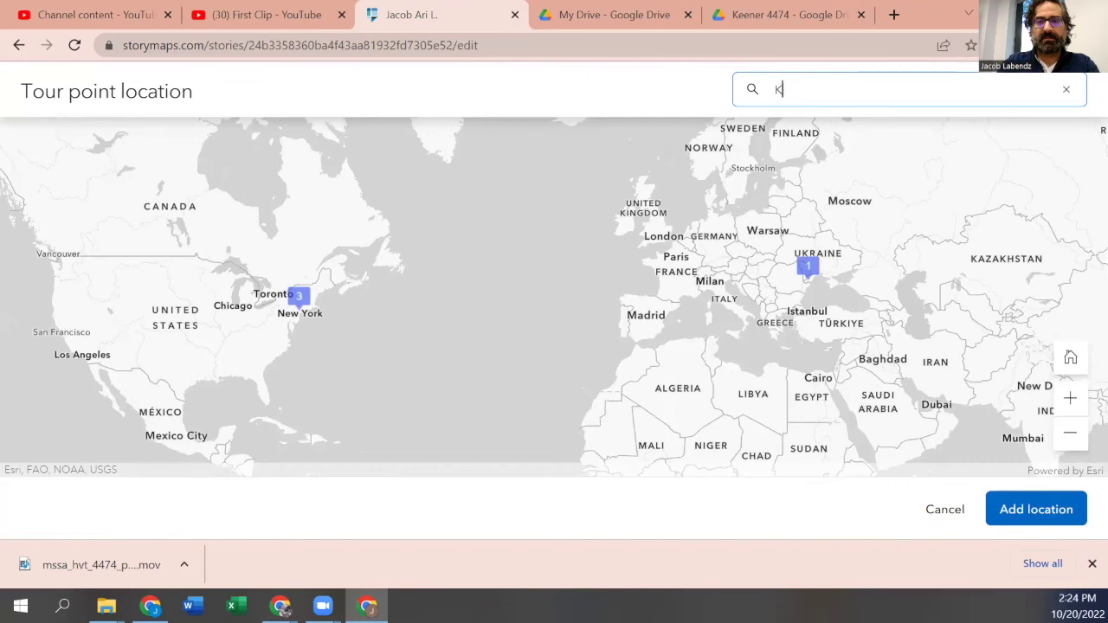
key("BackSpace")
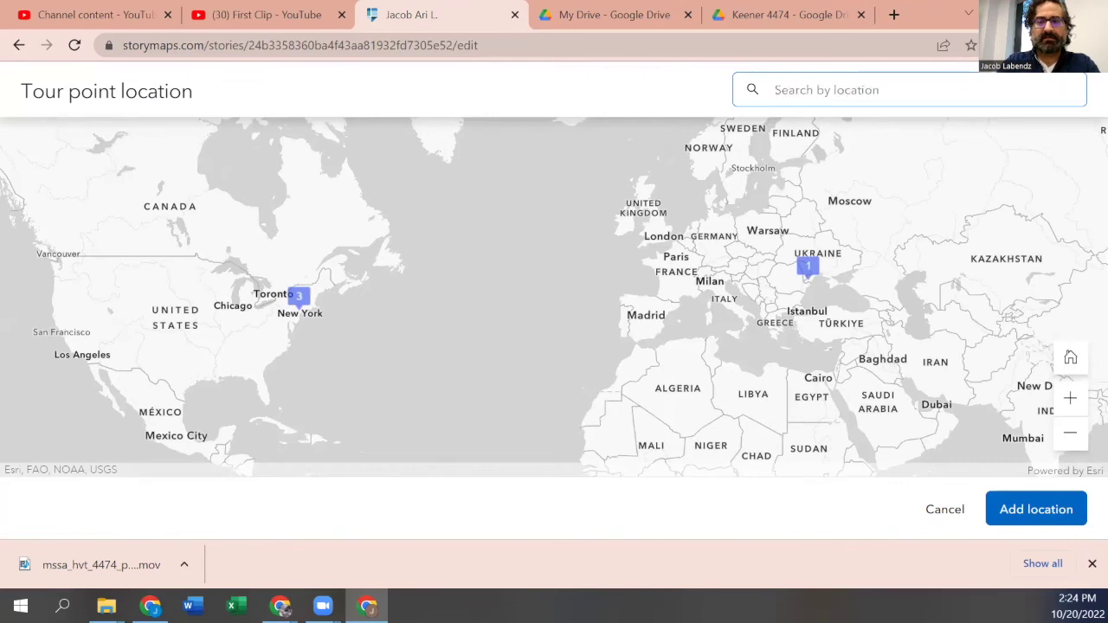
type("Cairo")
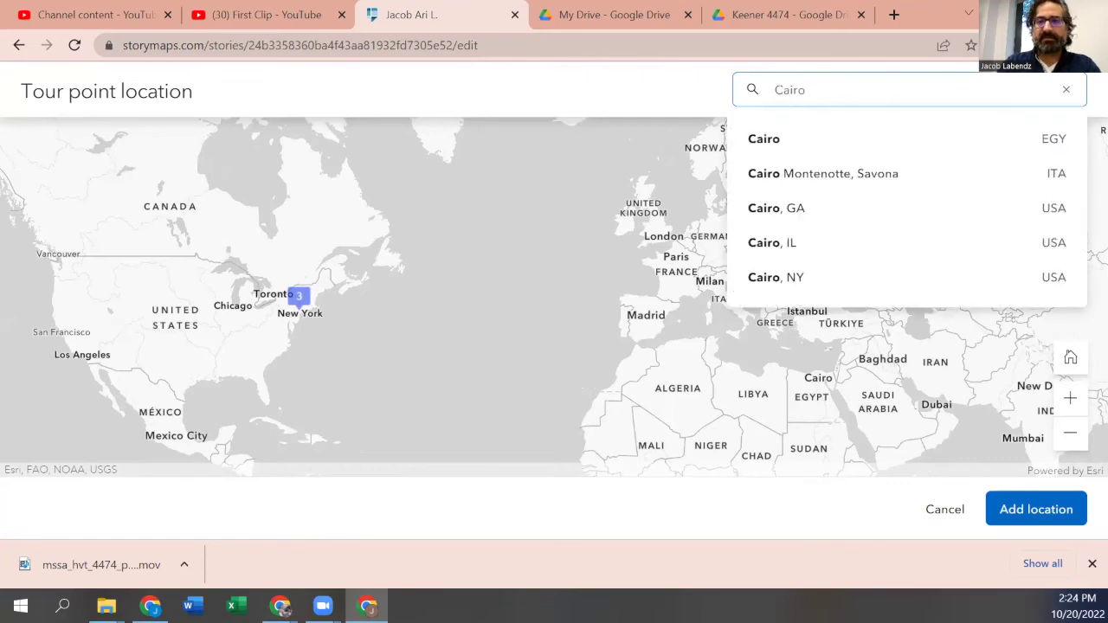
left_click(1051, 140)
left_click(615, 279)
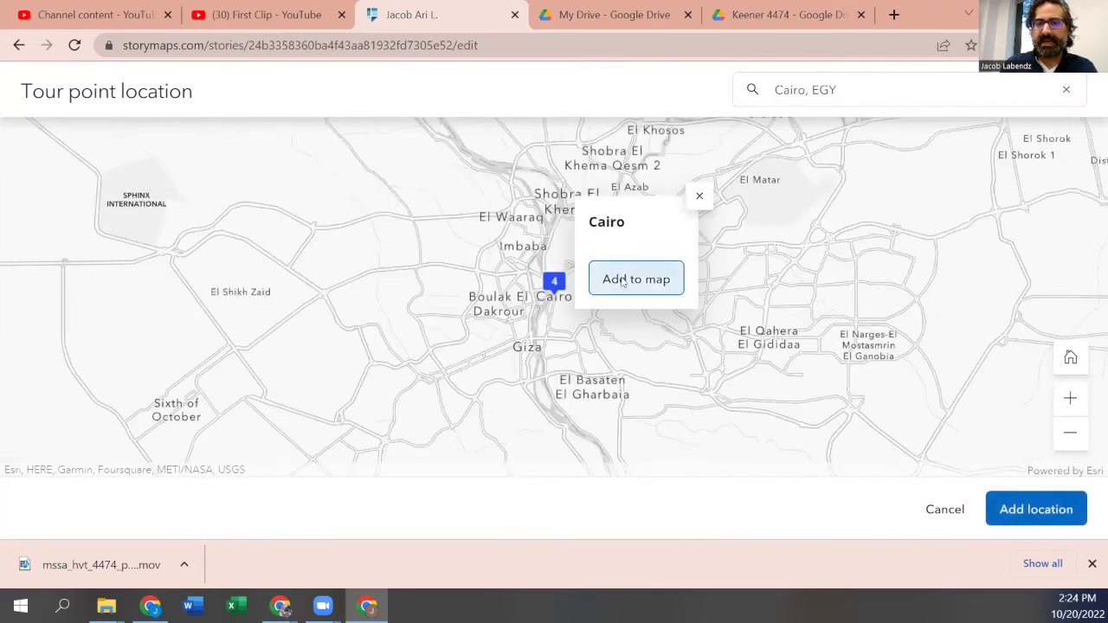
left_click(1007, 509)
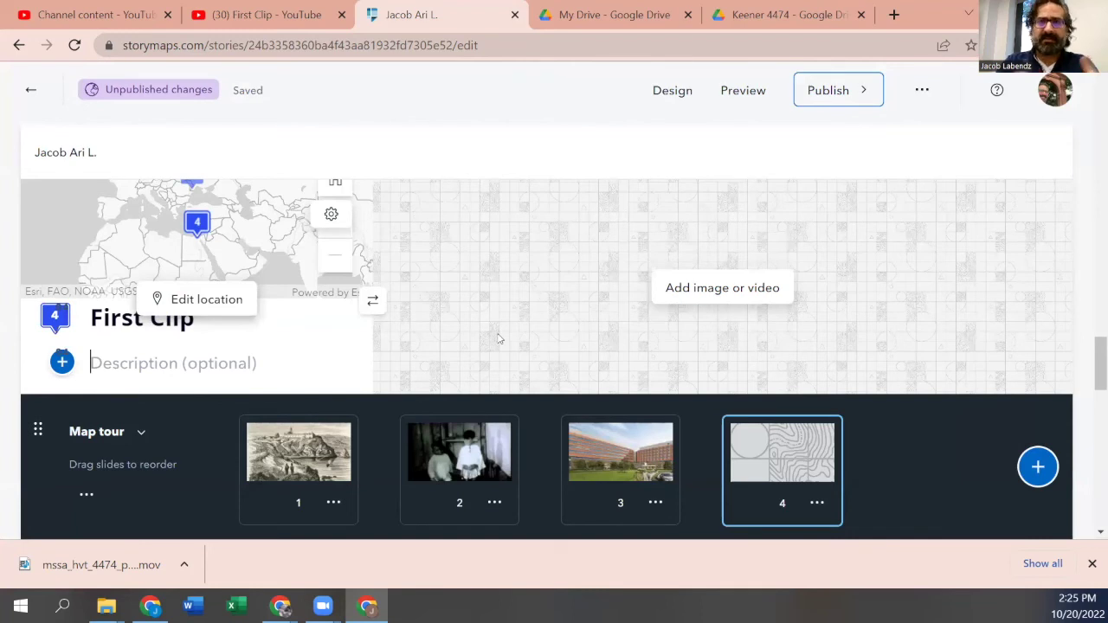
Enter 'This is how the testimony went.' as the First Clip slide's description
type("Thi")
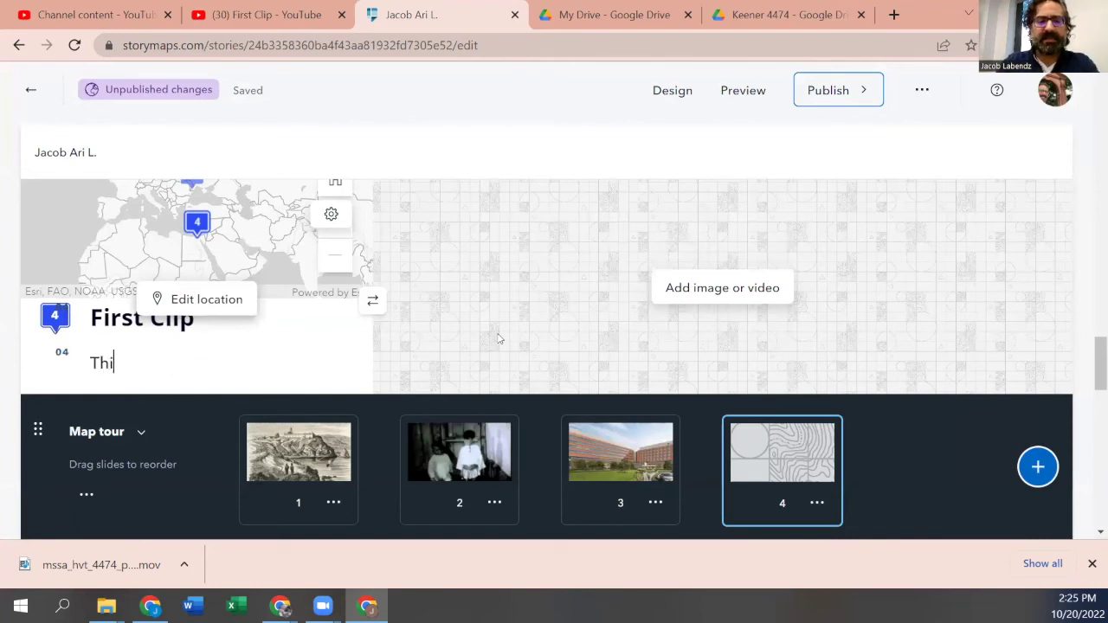
type("s is how")
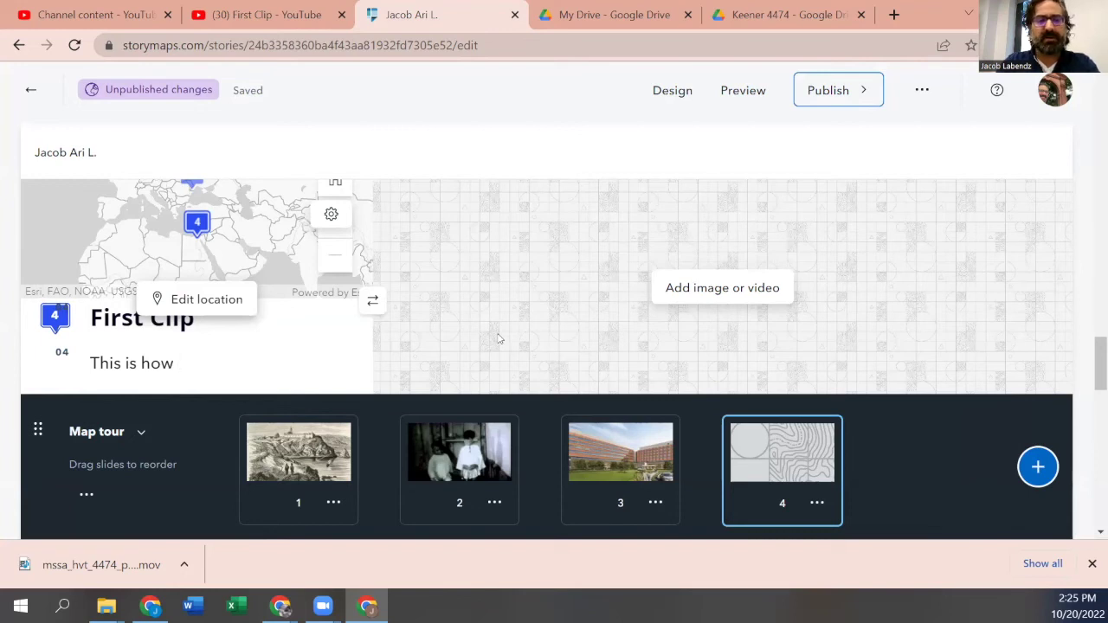
type(" the testim")
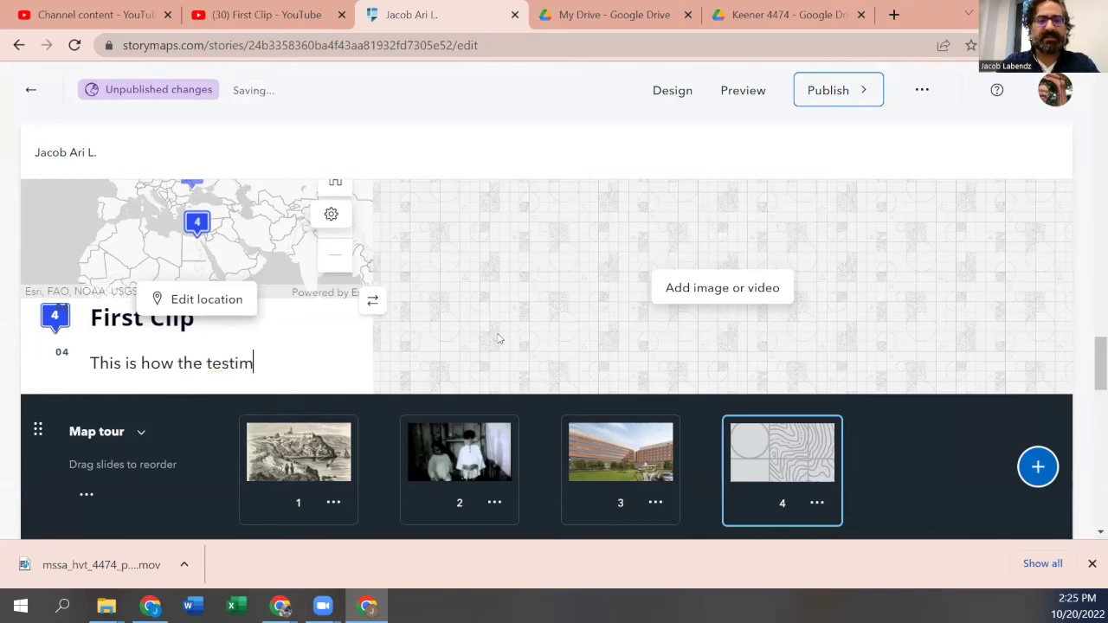
type("ony went.")
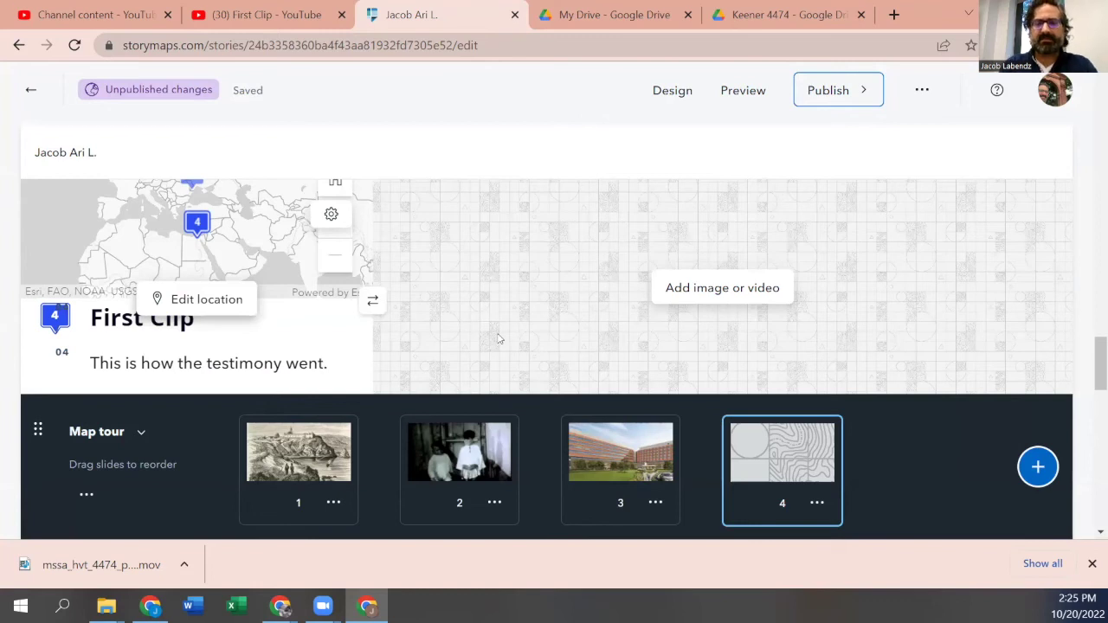
Open the Add image or video dialog from the First Clip slide's media panel
left_click(762, 287)
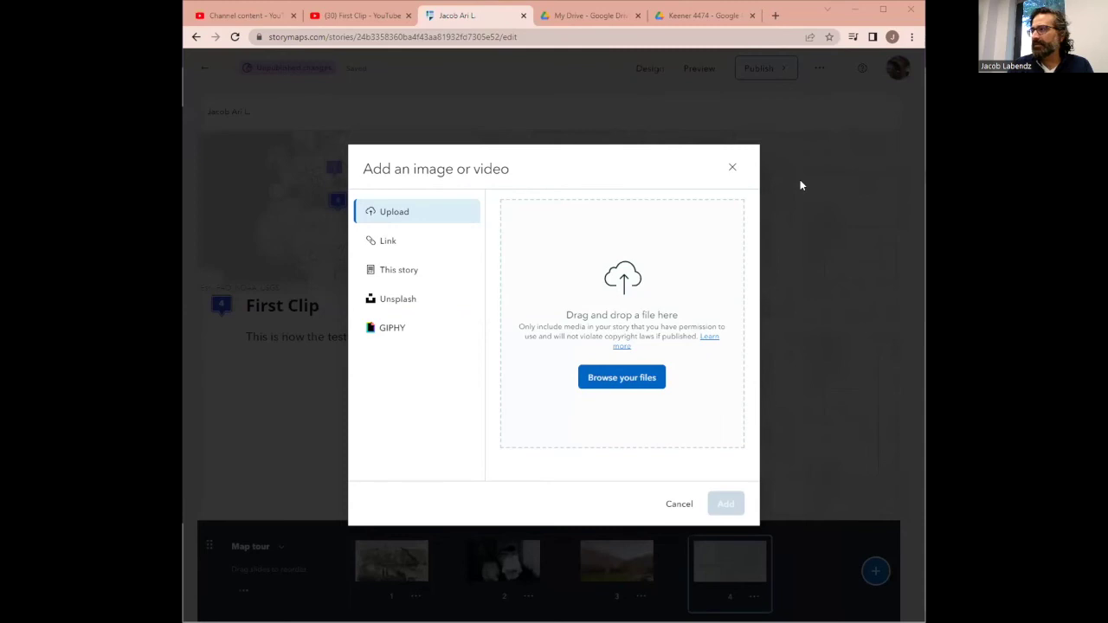
Paste the First Clip YouTube link in the Link tab, add it, and play it to check
left_click(801, 185)
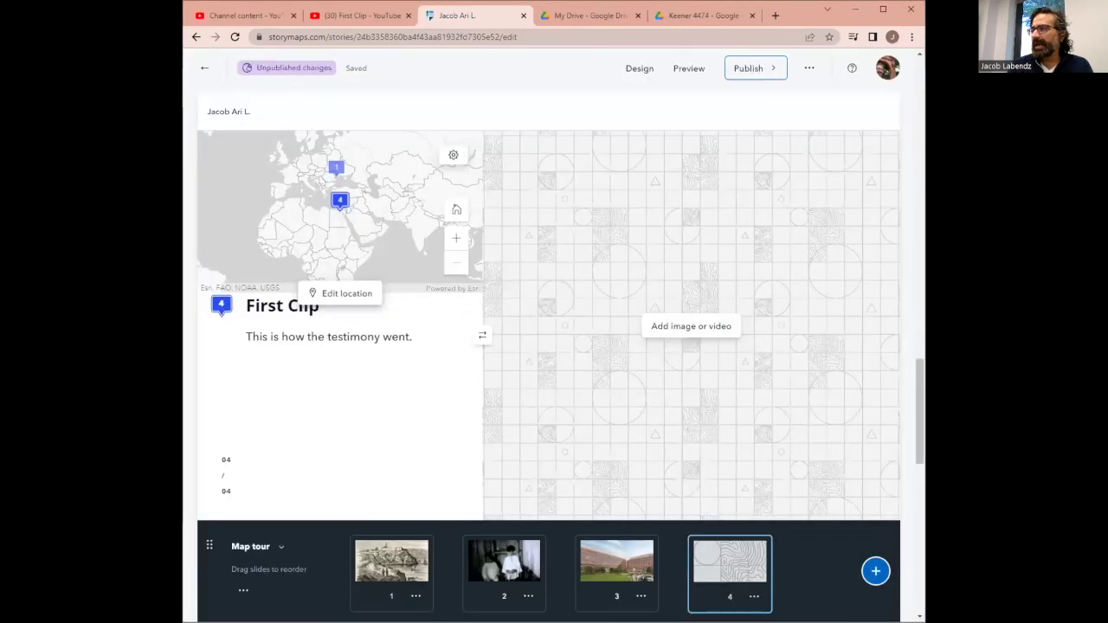
left_click(656, 333)
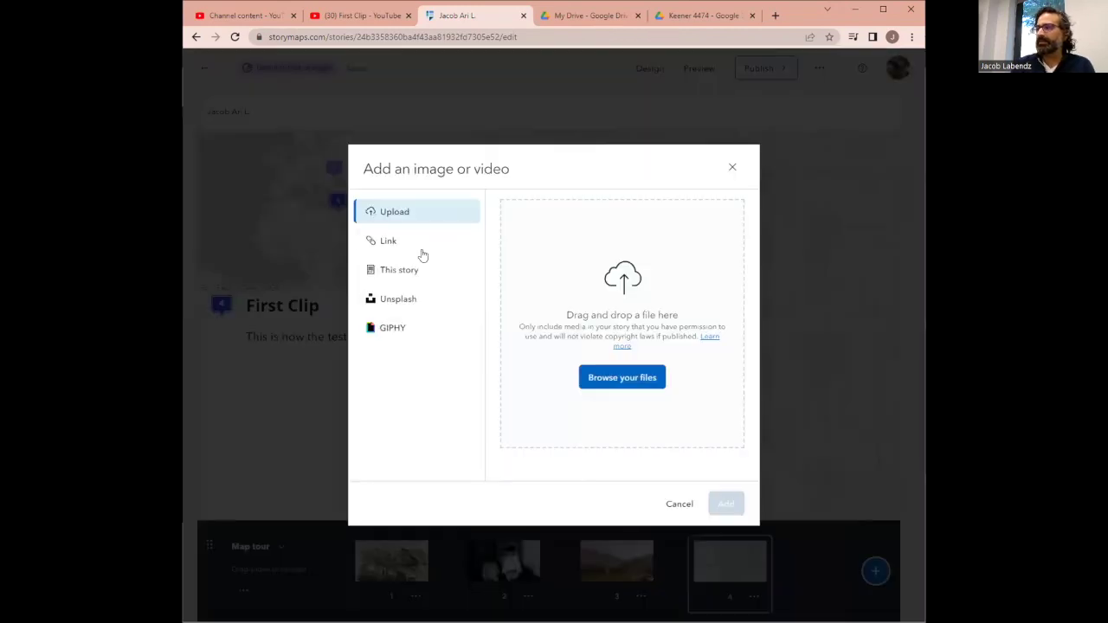
left_click(410, 246)
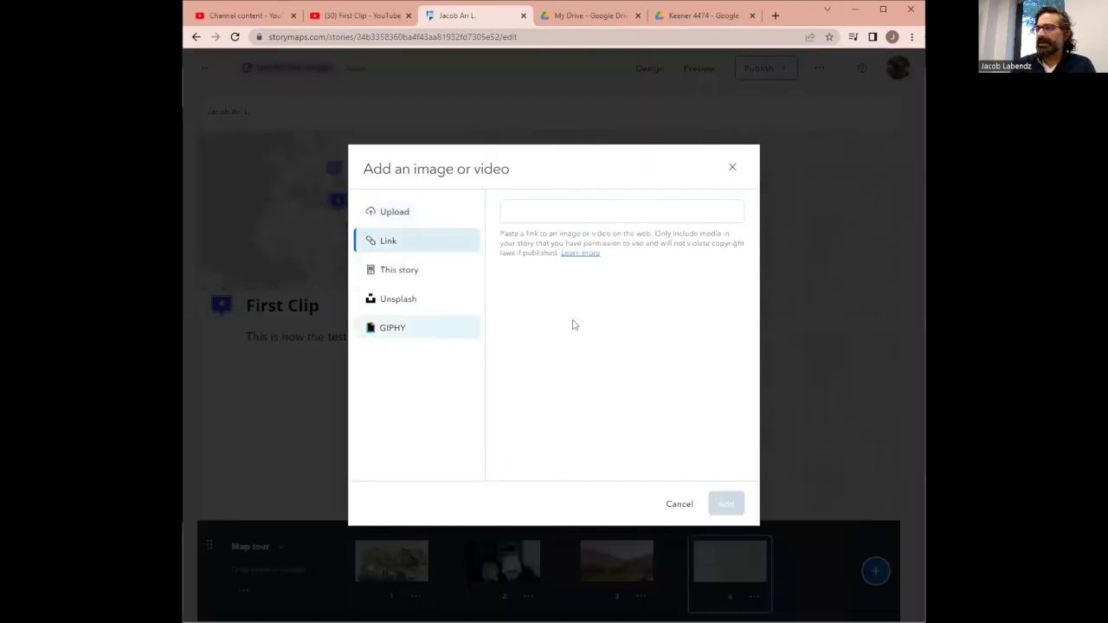
right_click(593, 211)
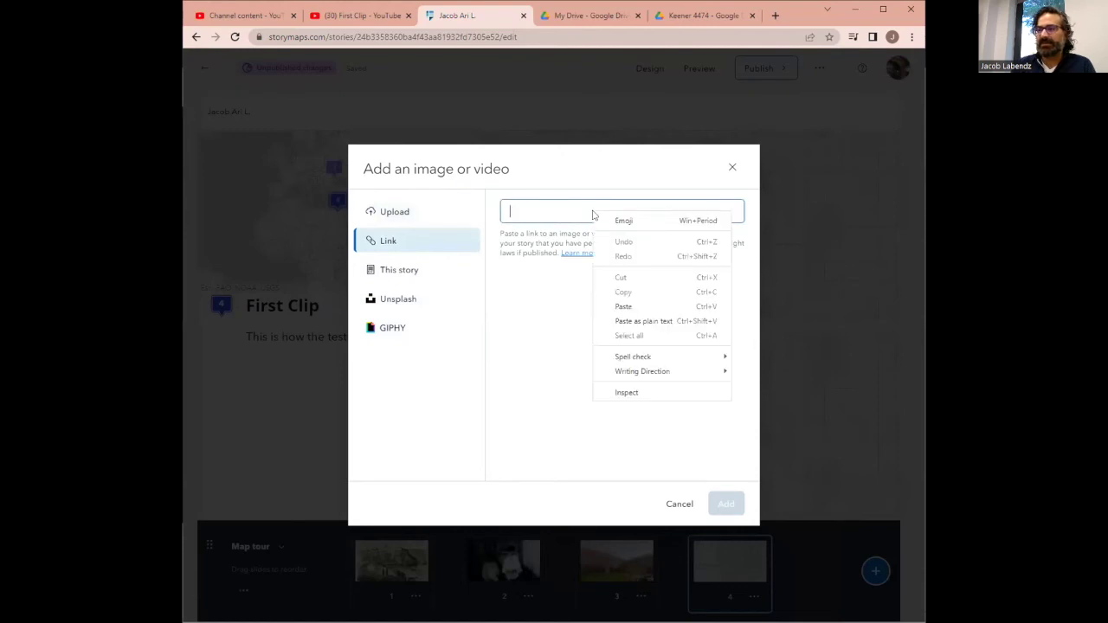
left_click(623, 307)
left_click(725, 504)
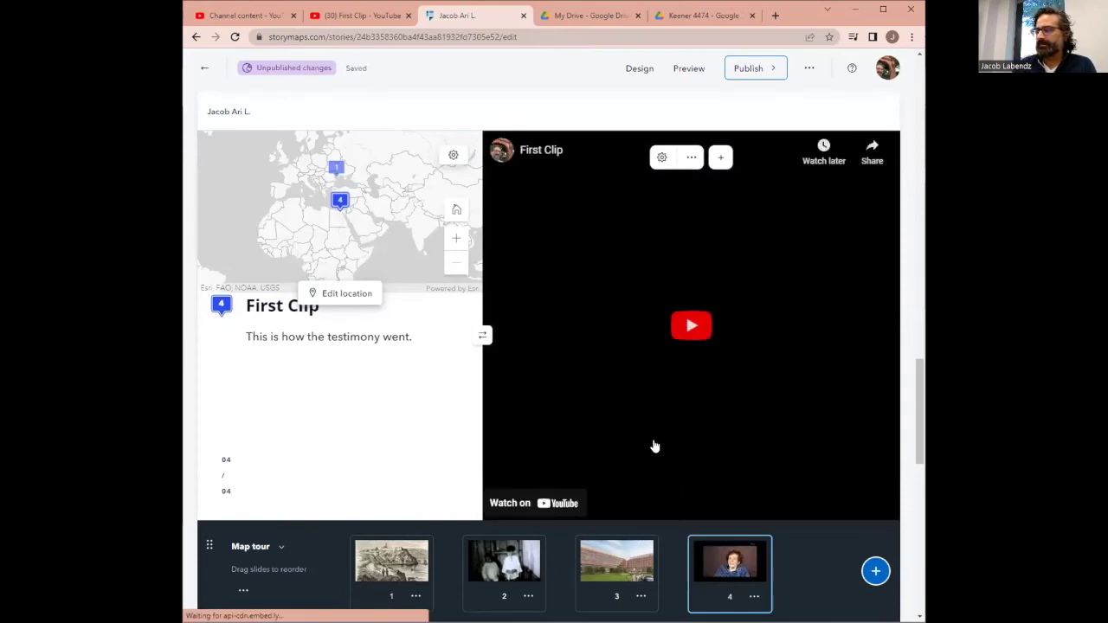
left_click(651, 324)
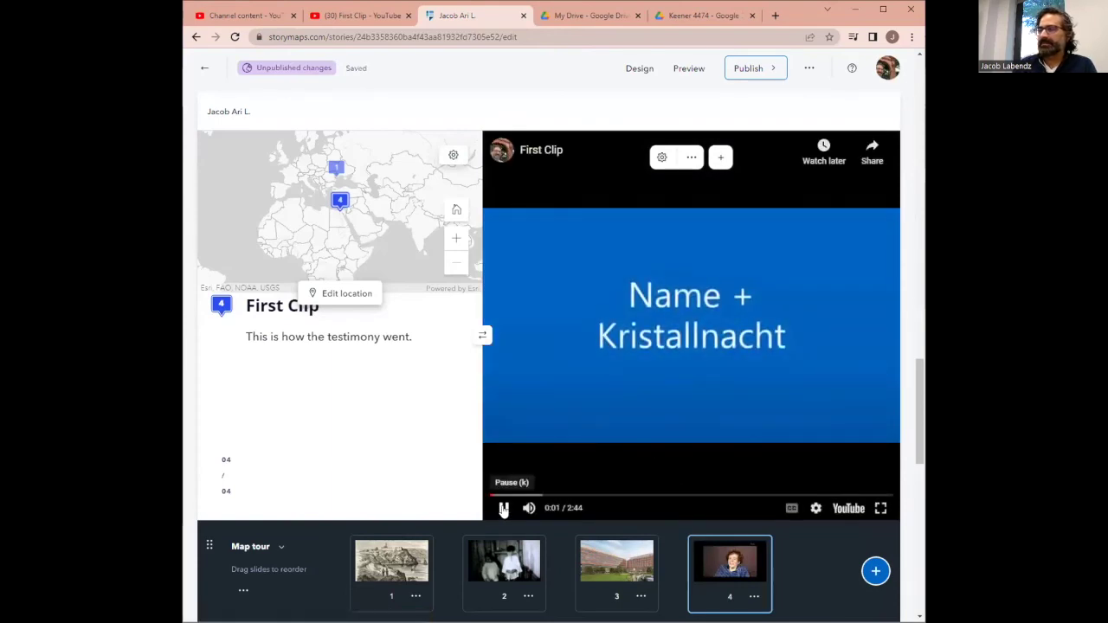
Pause the First Clip video and save its alt text 'This is the survivor talking about Kristallnacht'
left_click(503, 509)
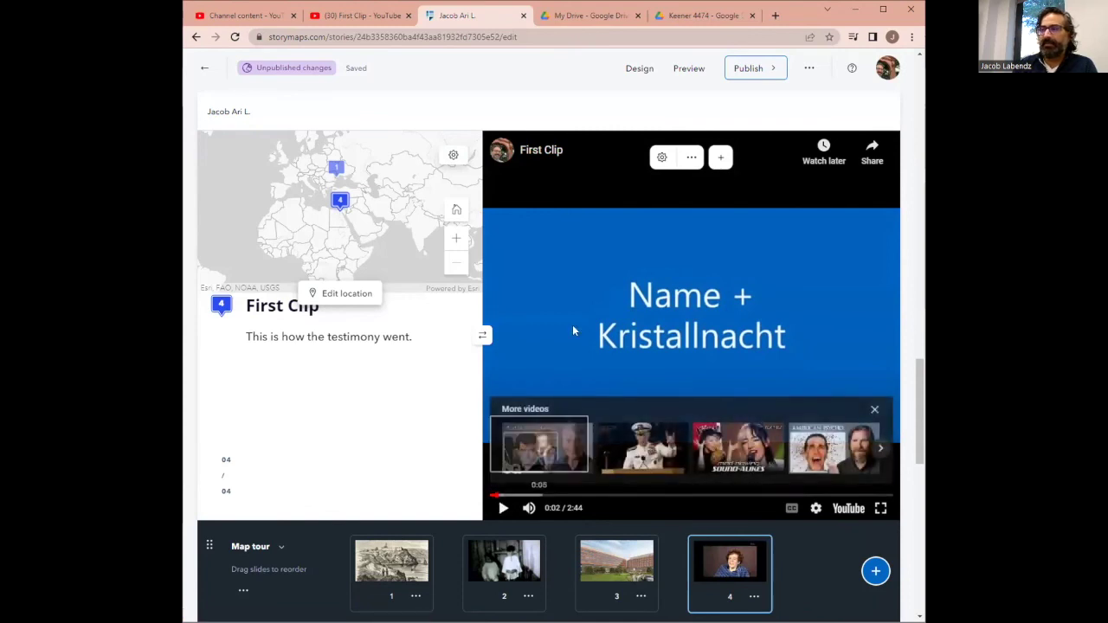
left_click(655, 167)
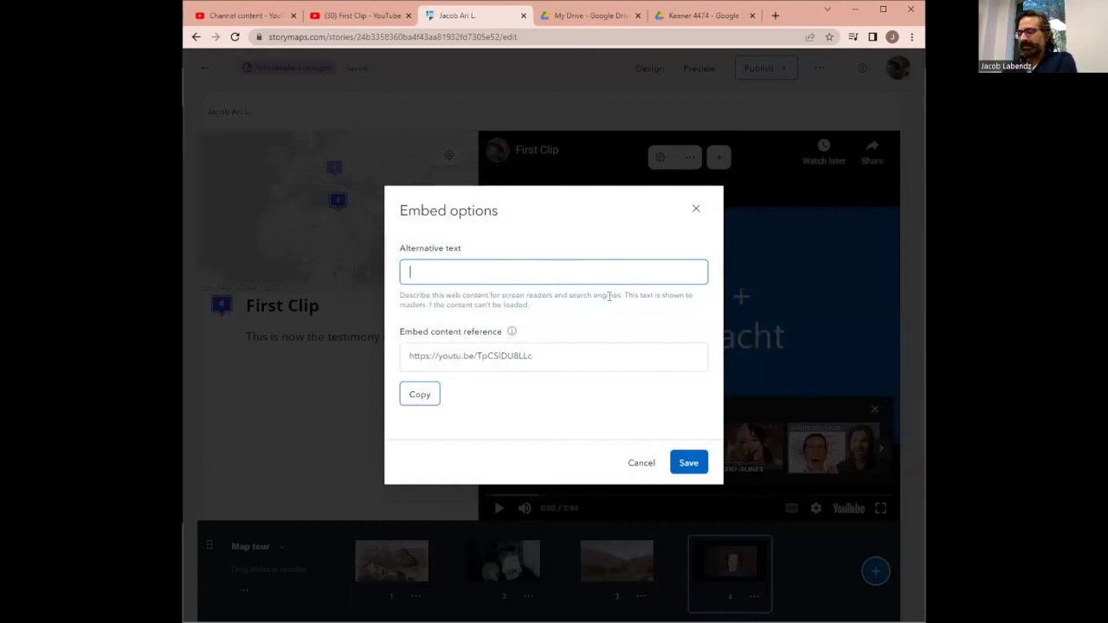
type("This is the survivor talking about Kristallnacht")
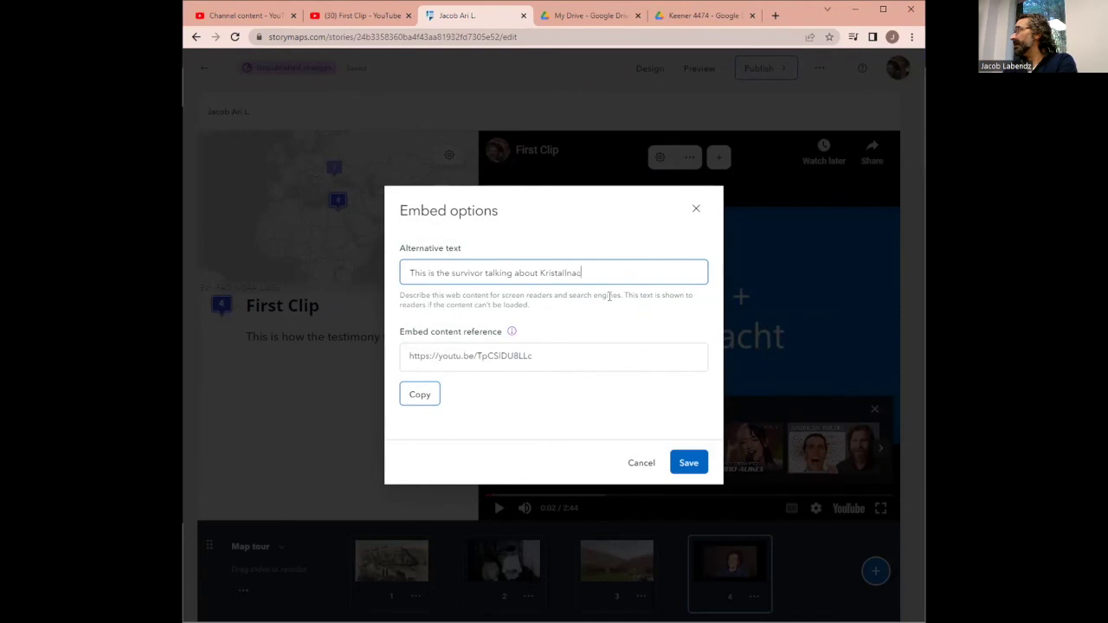
left_click(691, 467)
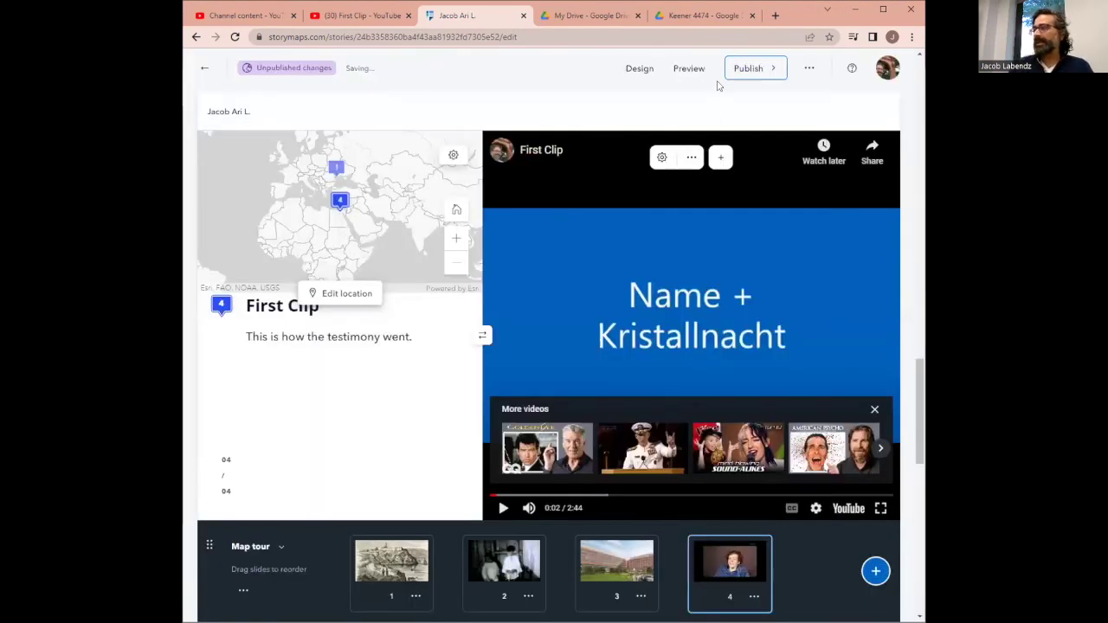
Republish the updated story with visibility left as Everyone
left_click(770, 75)
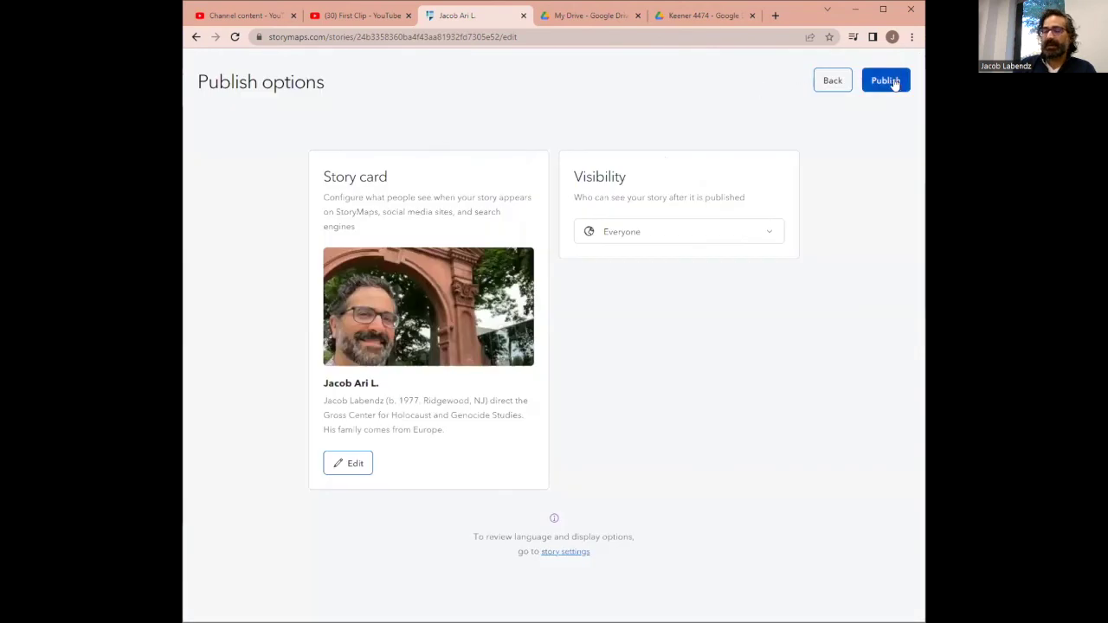
left_click(894, 82)
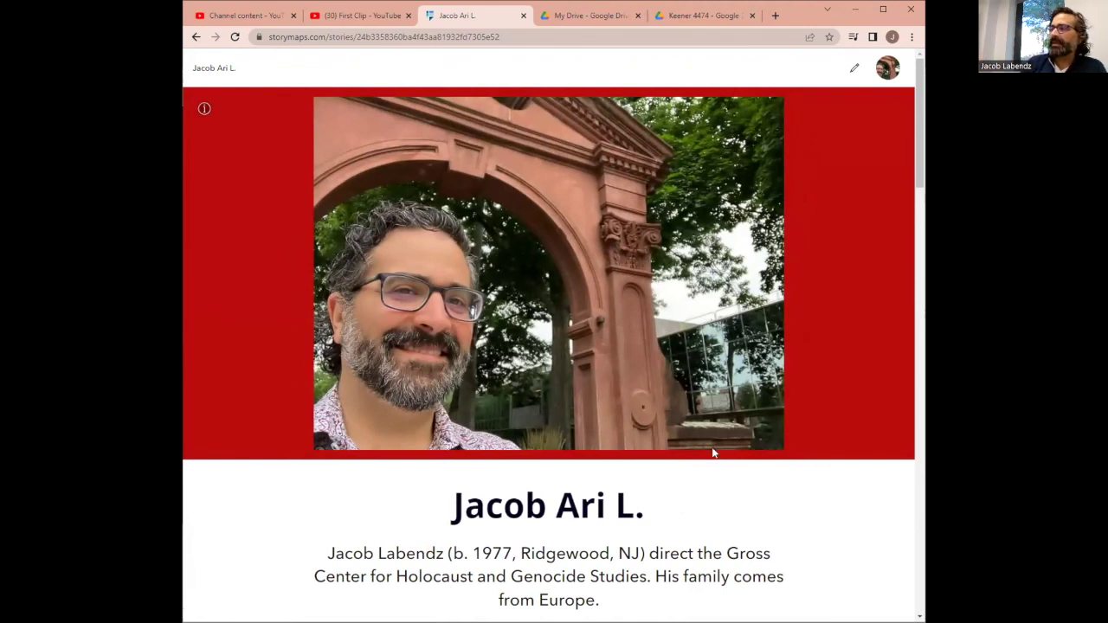
On the live story, play and pause the First Clip testimony video, then select the story's URL
scroll(713, 445, "down", 2)
scroll(713, 446, "down", 4)
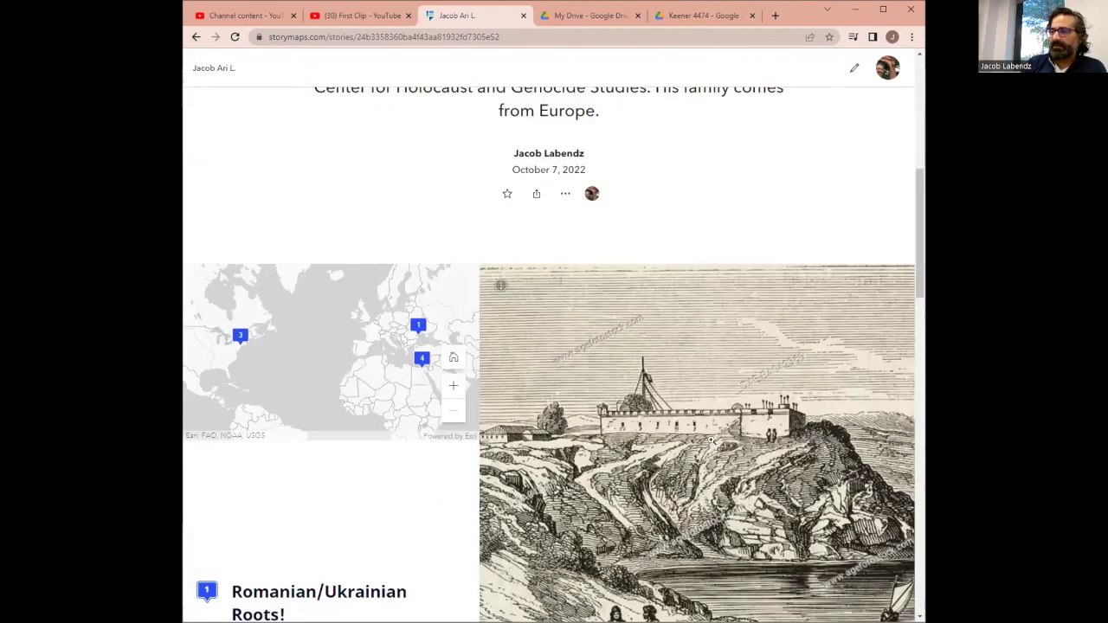
scroll(711, 442, "down", 4)
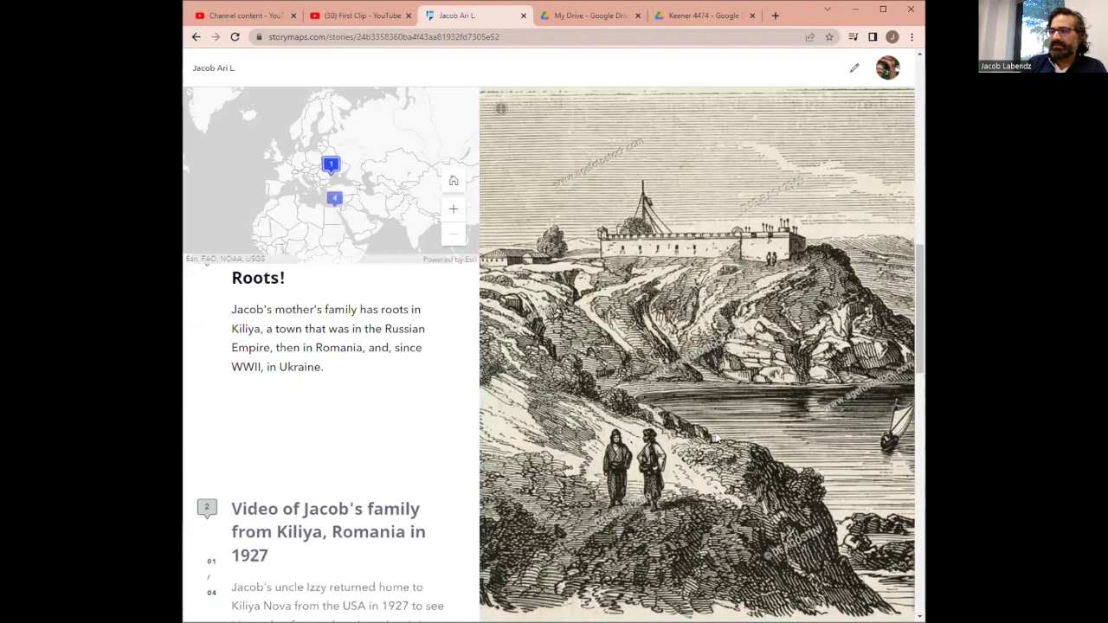
scroll(715, 438, "down", 15)
scroll(715, 433, "up", 5)
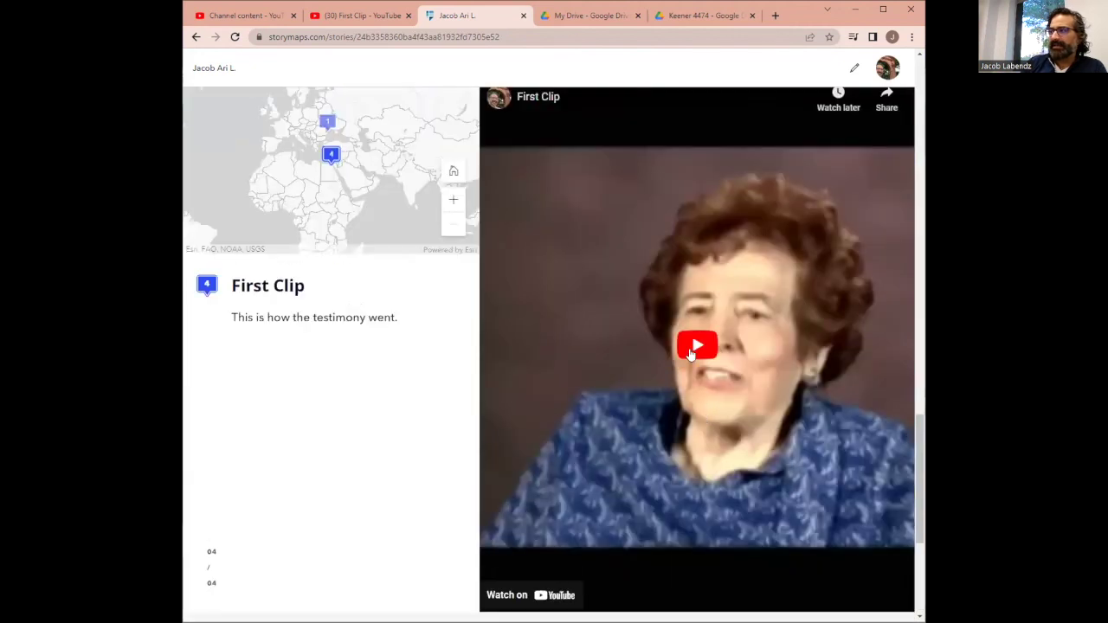
left_click(691, 353)
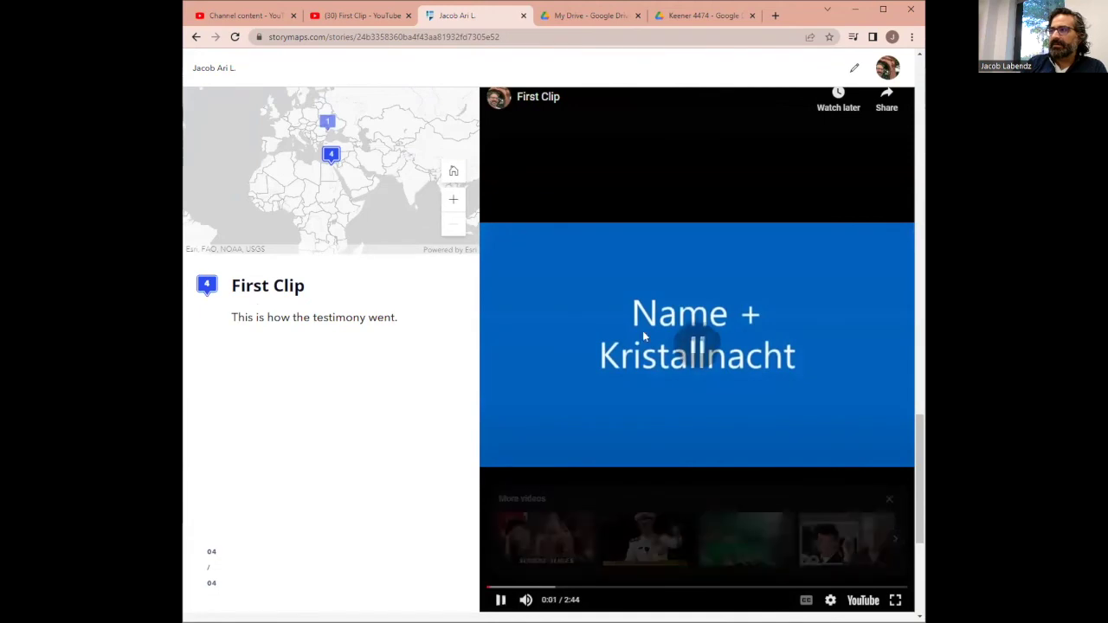
left_click(643, 336)
left_click(545, 37)
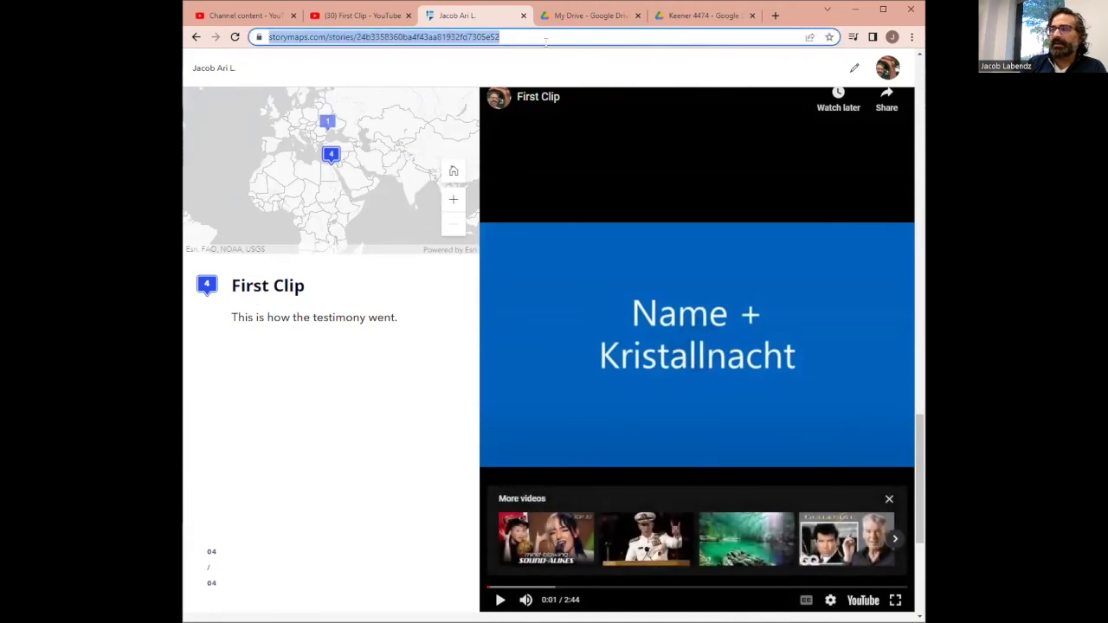